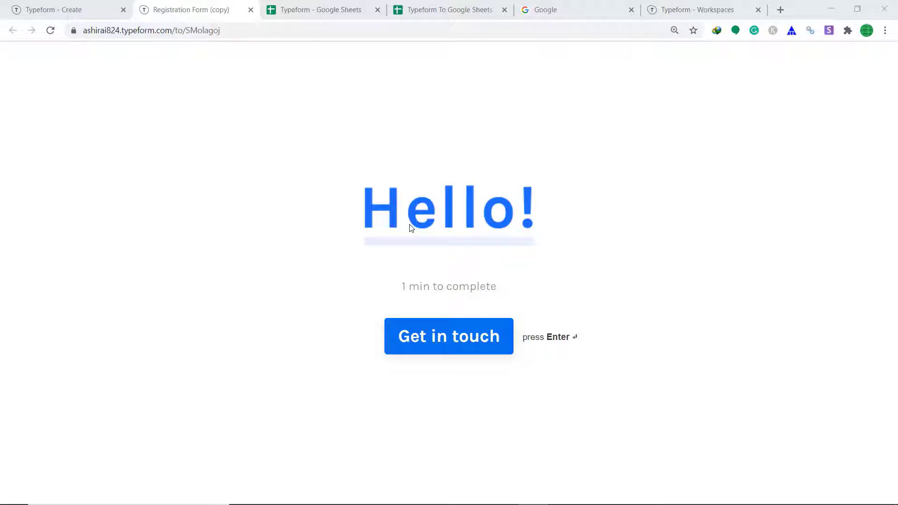
# Step: Start the Typeform form and enter the respondent's first name, last name and e-mail
pyautogui.click(445, 351)
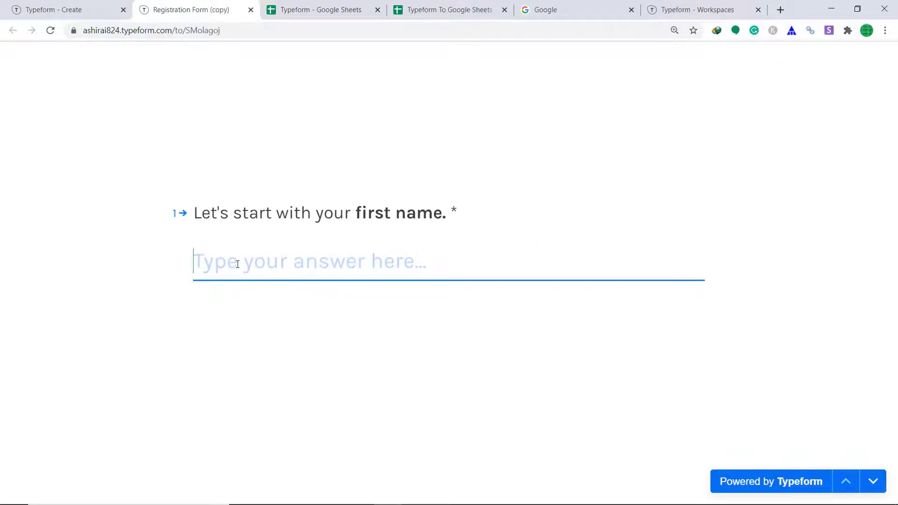
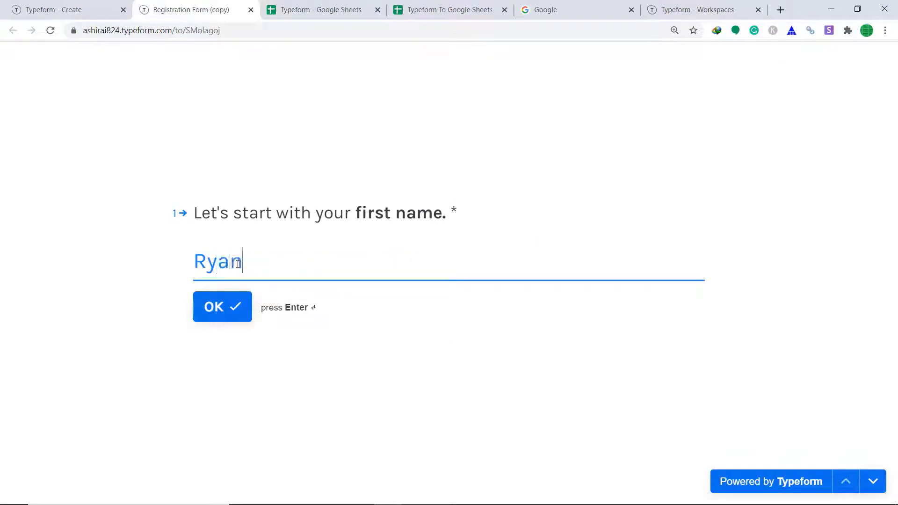
pyautogui.click(221, 304)
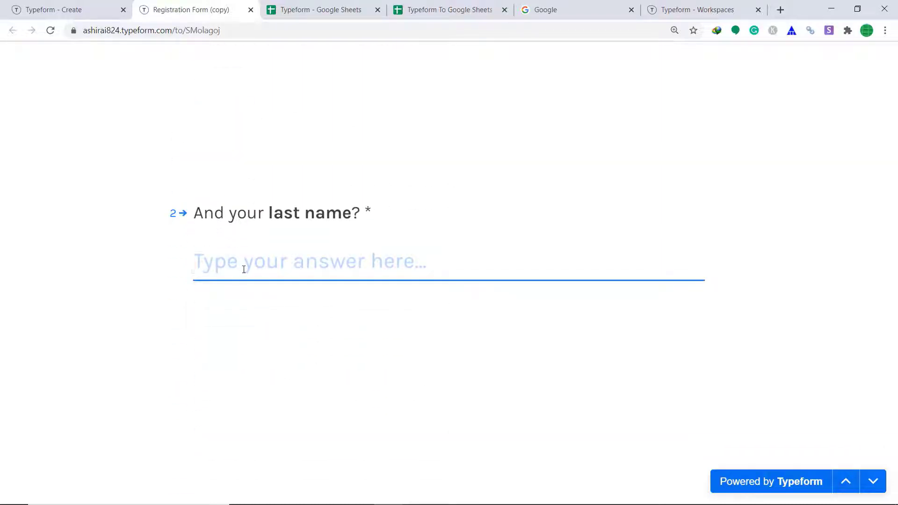
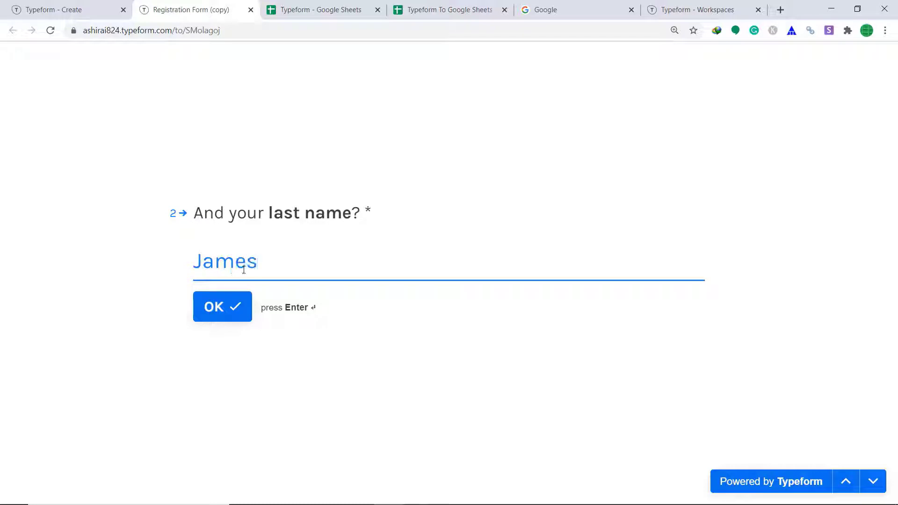
pyautogui.click(237, 301)
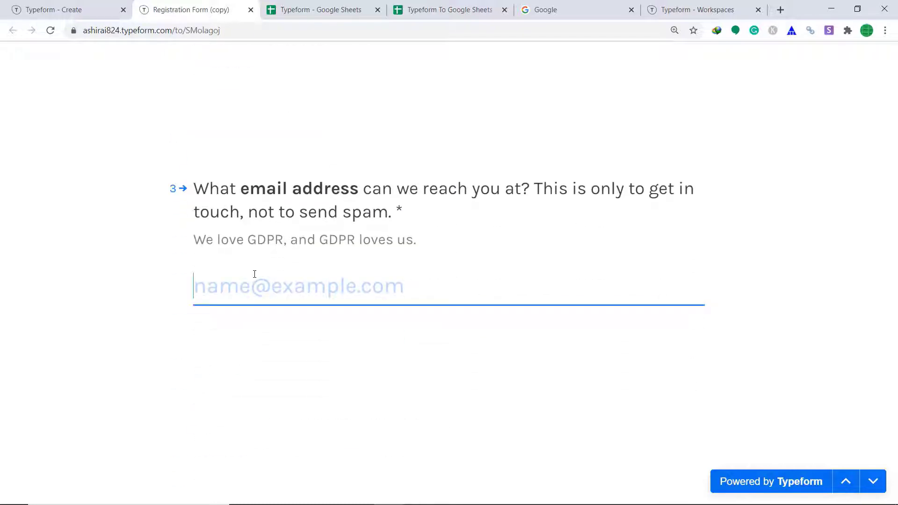
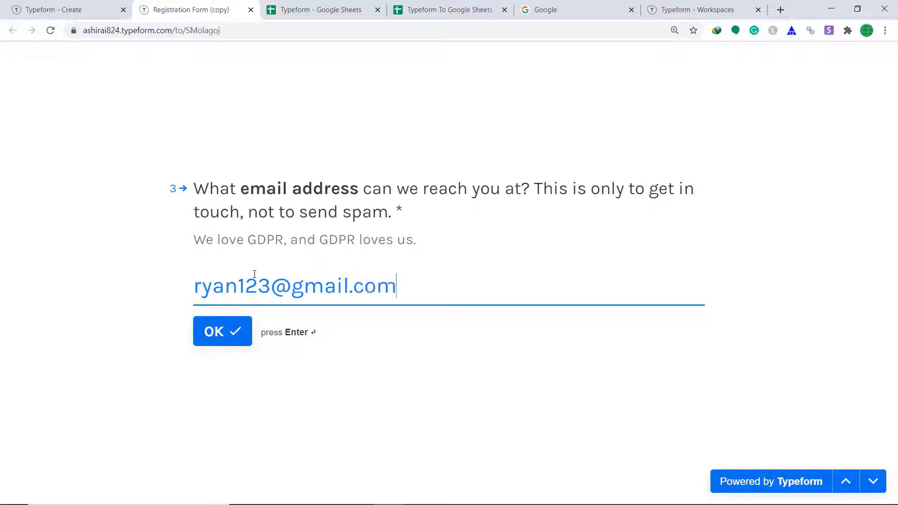
pyautogui.click(236, 335)
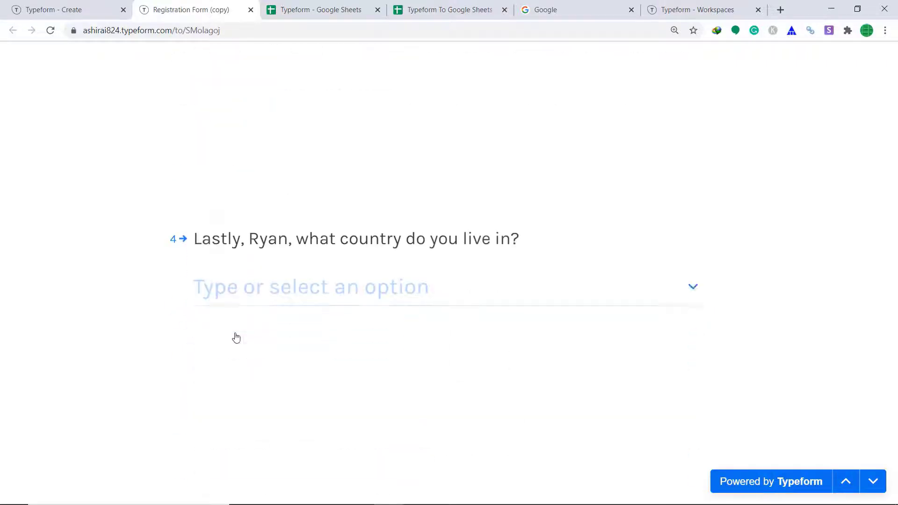
# Step: Choose Cameroon as the country and submit the response
pyautogui.click(694, 260)
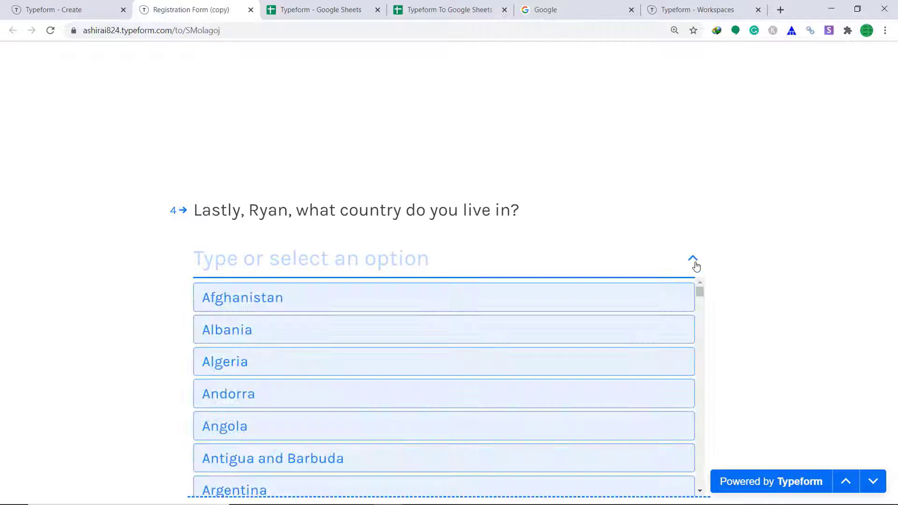
pyautogui.scroll(-15, 514, 412)
pyautogui.scroll(-2, 484, 410)
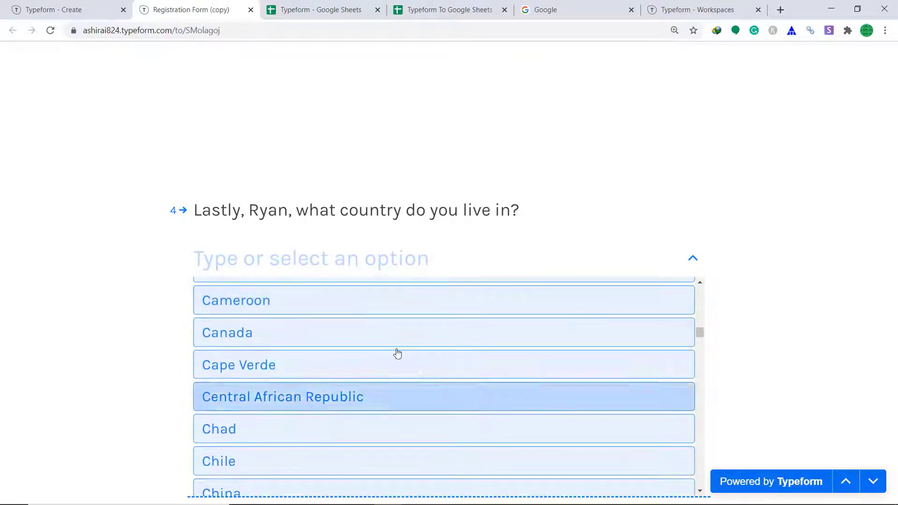
pyautogui.click(351, 311)
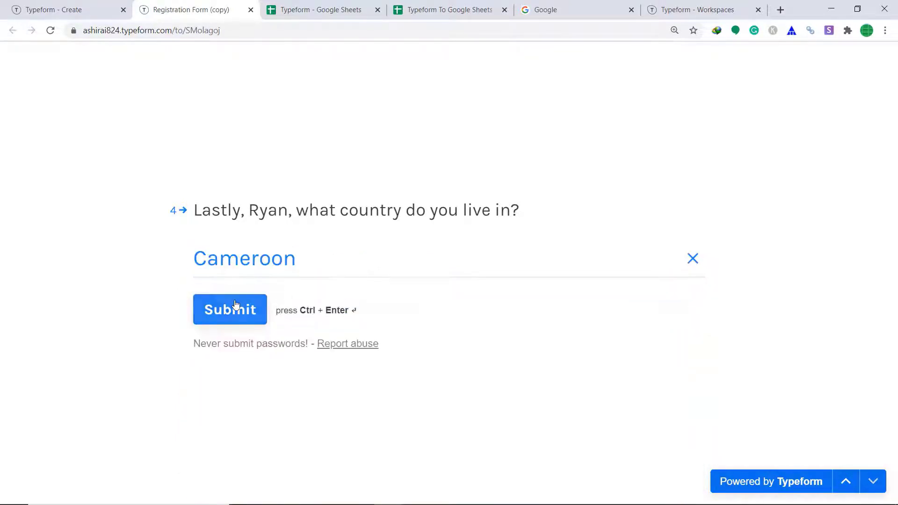
pyautogui.click(237, 311)
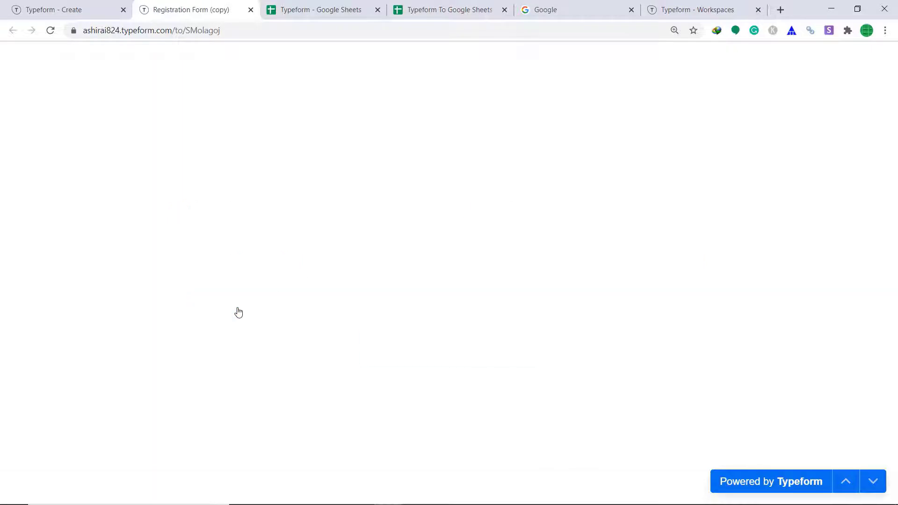
# Step: Open the Typeform spreadsheet and dismiss the edit-history tip to view new row 5
pyautogui.click(350, 5)
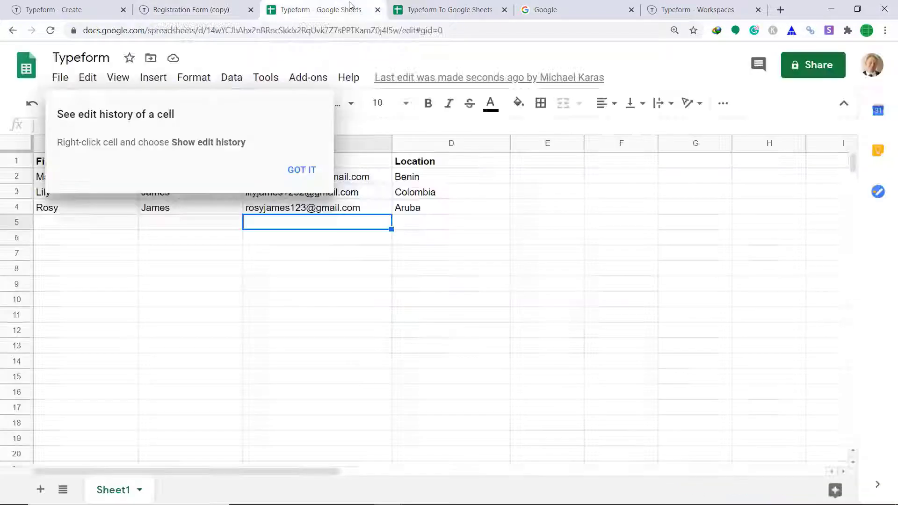
pyautogui.click(294, 179)
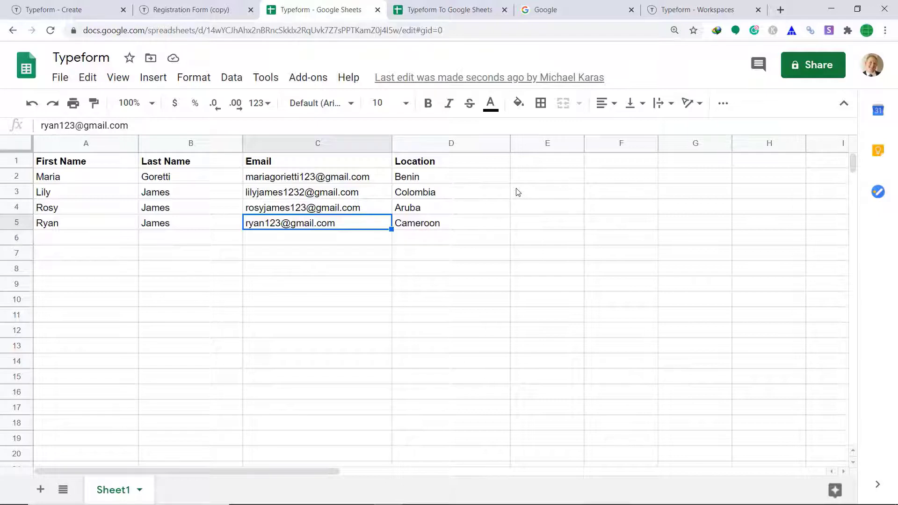
# Step: Search Google for 'pabbly connect', open the Pabbly Connect site and sign in
pyautogui.click(578, 9)
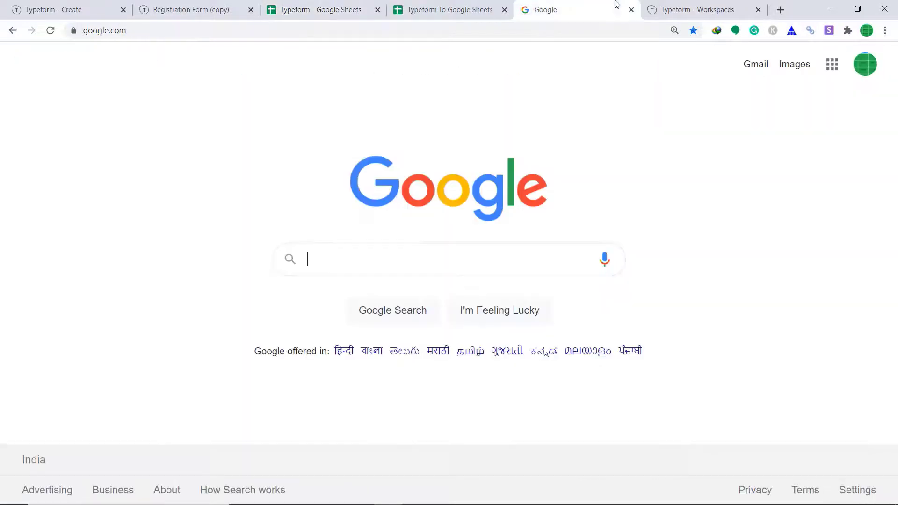
pyautogui.click(353, 256)
pyautogui.write('p')
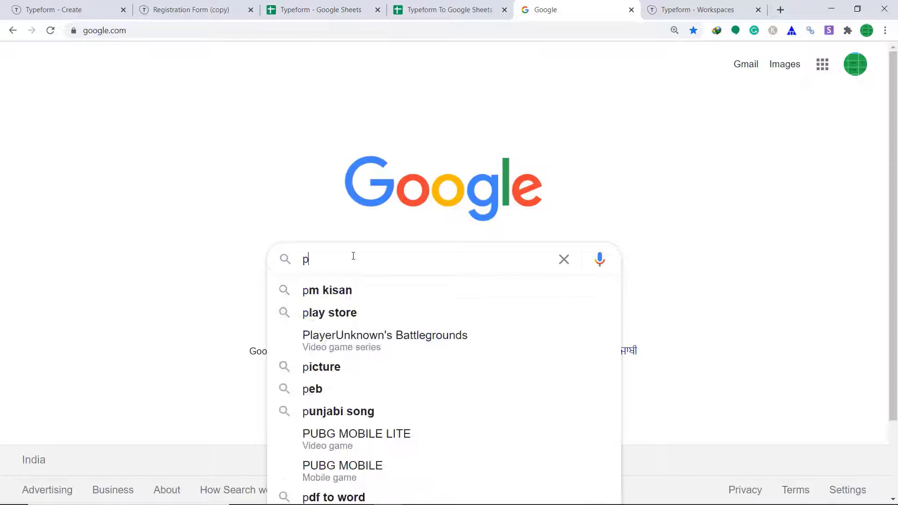
pyautogui.write('abbly c')
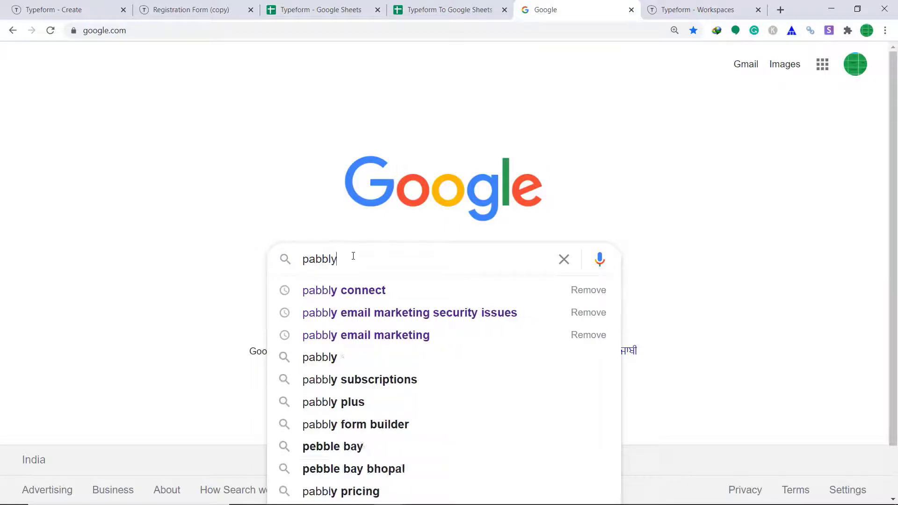
pyautogui.click(371, 291)
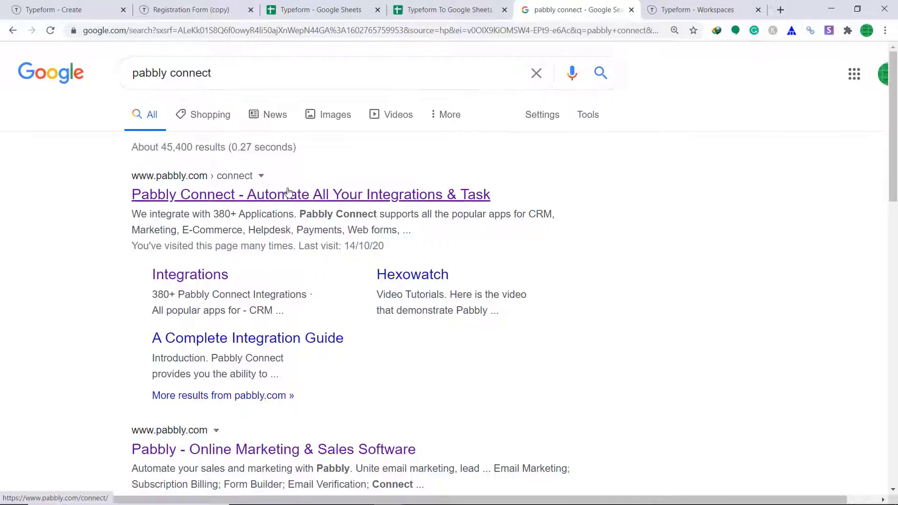
pyautogui.click(289, 196)
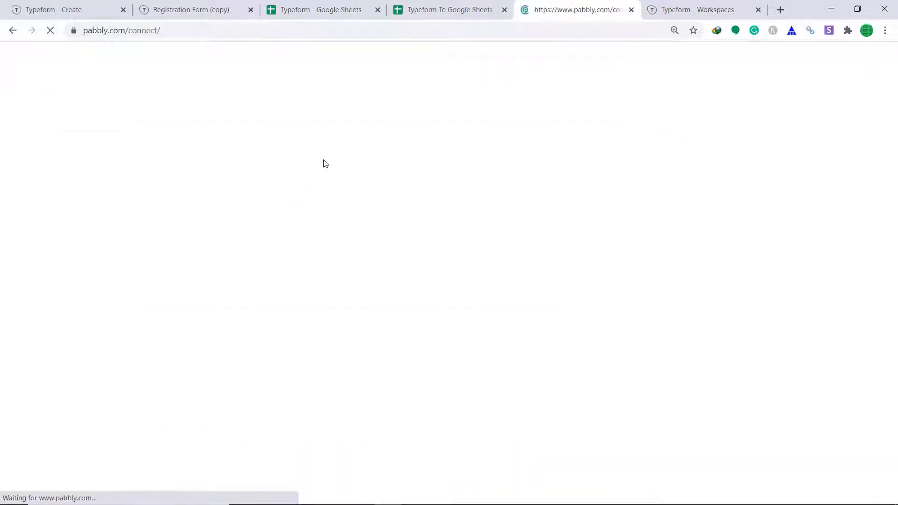
pyautogui.click(716, 73)
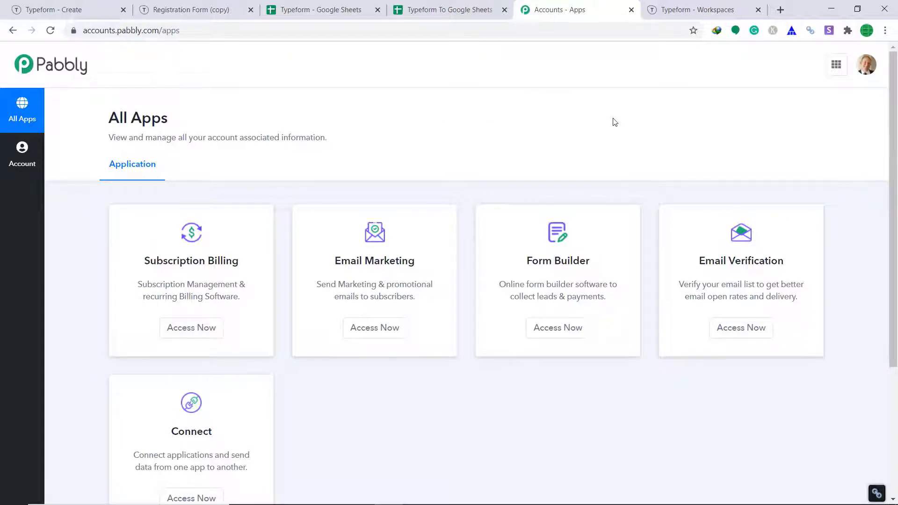
# Step: Open the Connect app from All Apps and start a new workflow
pyautogui.scroll(-5, 615, 122)
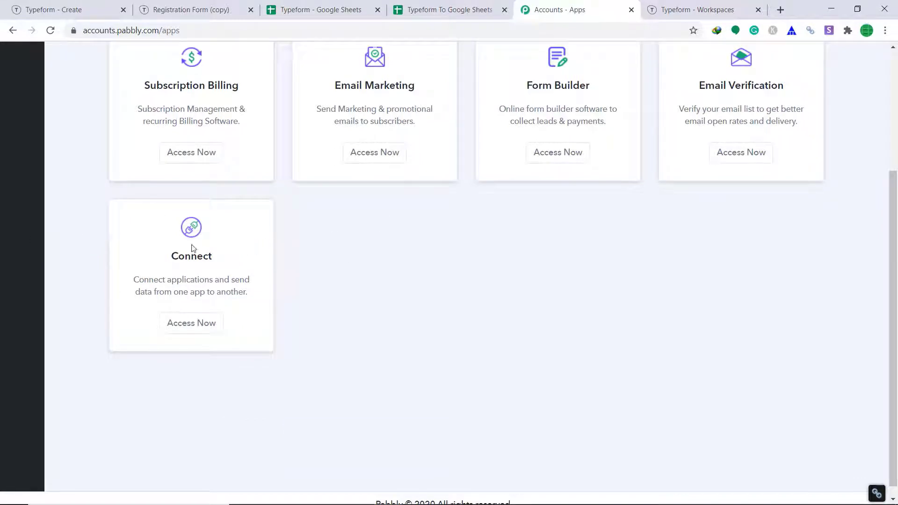
pyautogui.click(207, 324)
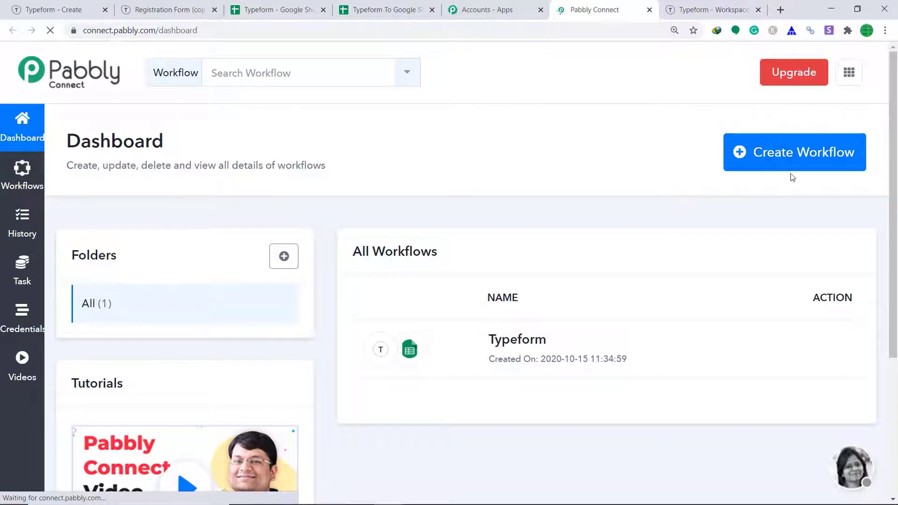
pyautogui.click(812, 155)
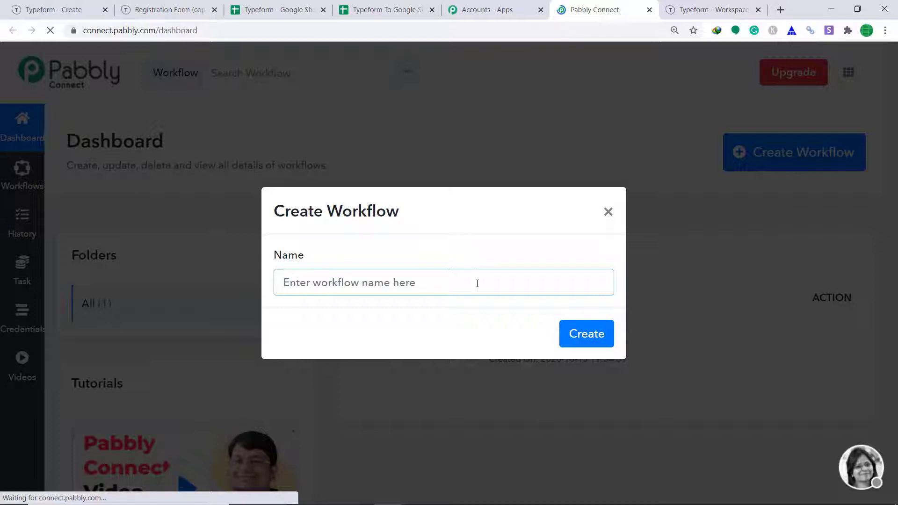
# Step: Create the workflow named 'Typeform To Google Sheets'
pyautogui.write('Typ')
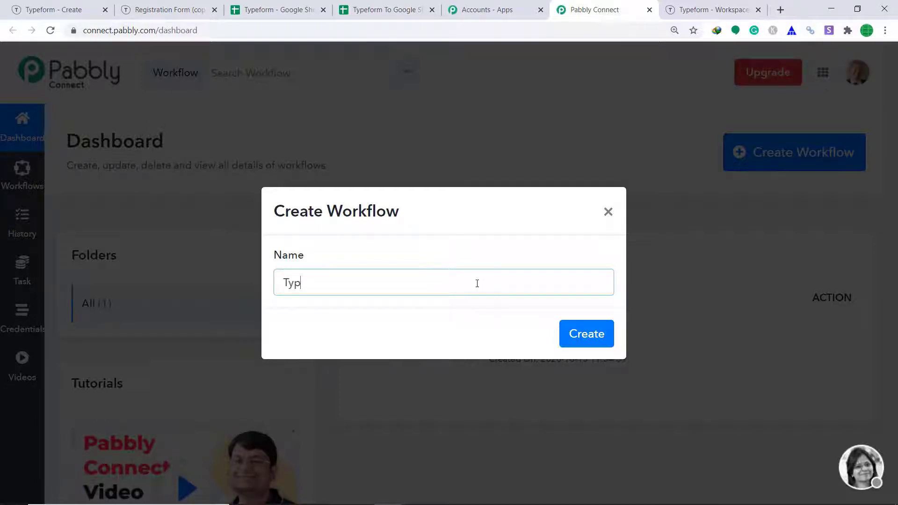
pyautogui.write('eform To Googl')
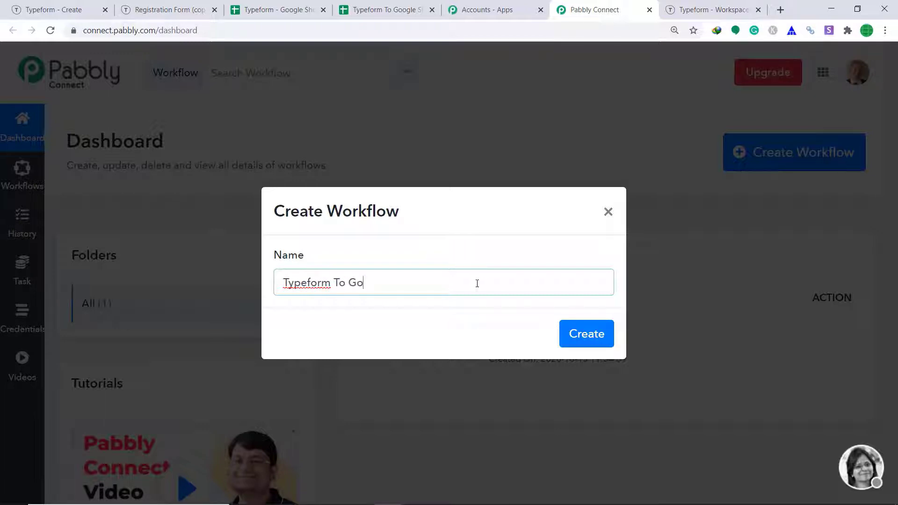
pyautogui.write('e Sheets')
pyautogui.click(590, 342)
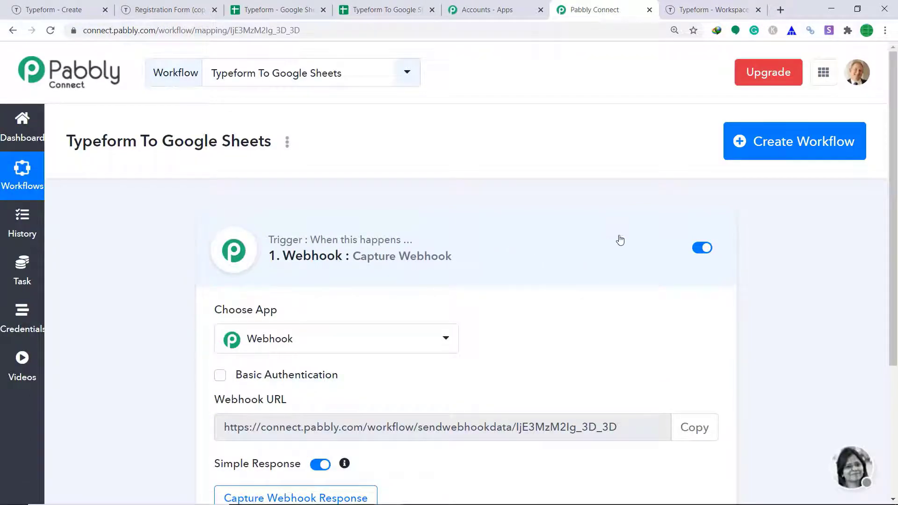
# Step: Set TypeForm as the trigger app and start connecting a Typeform account
pyautogui.scroll(-2, 541, 252)
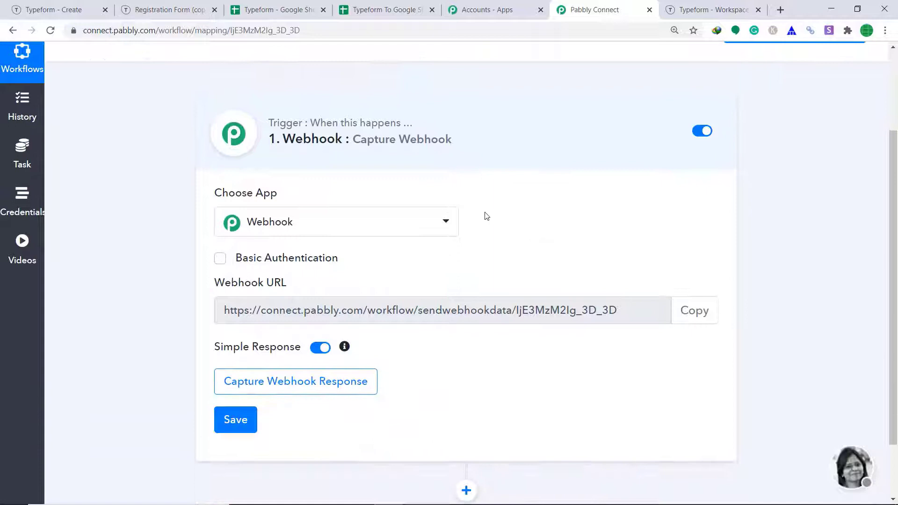
pyautogui.click(311, 227)
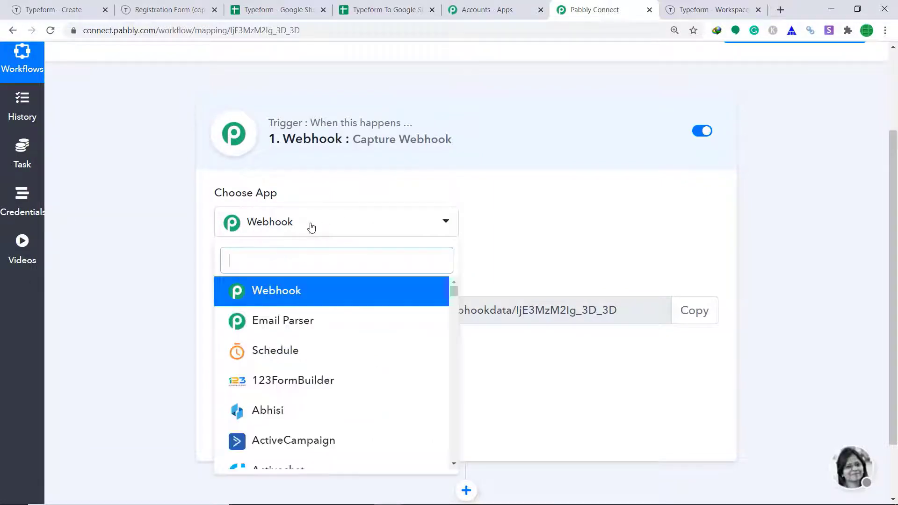
pyautogui.write('type')
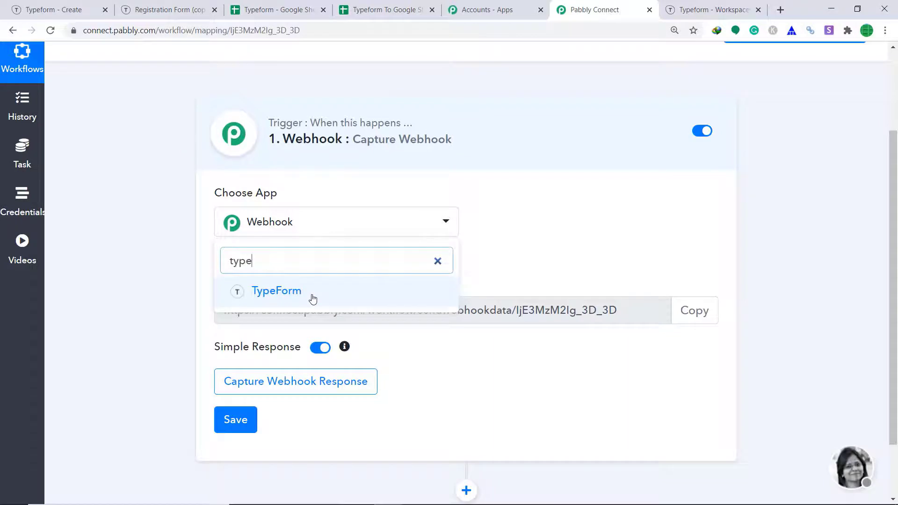
pyautogui.click(311, 297)
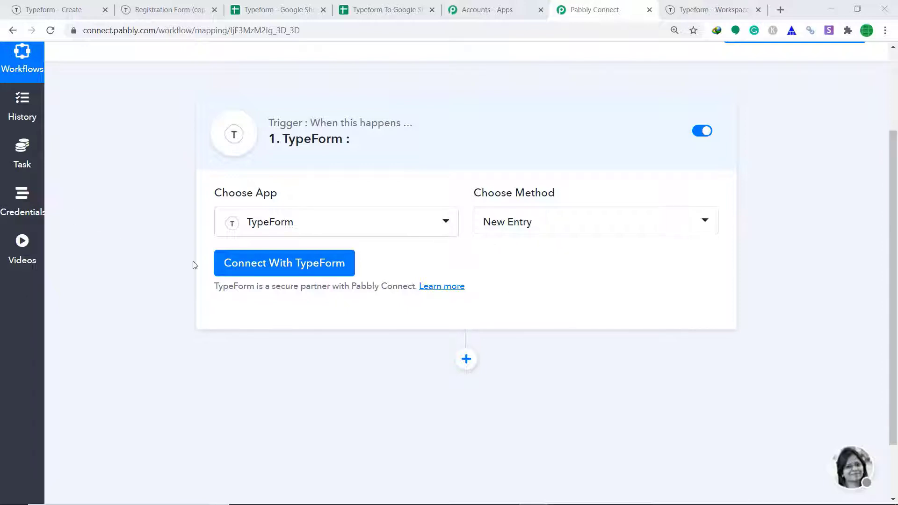
pyautogui.click(288, 274)
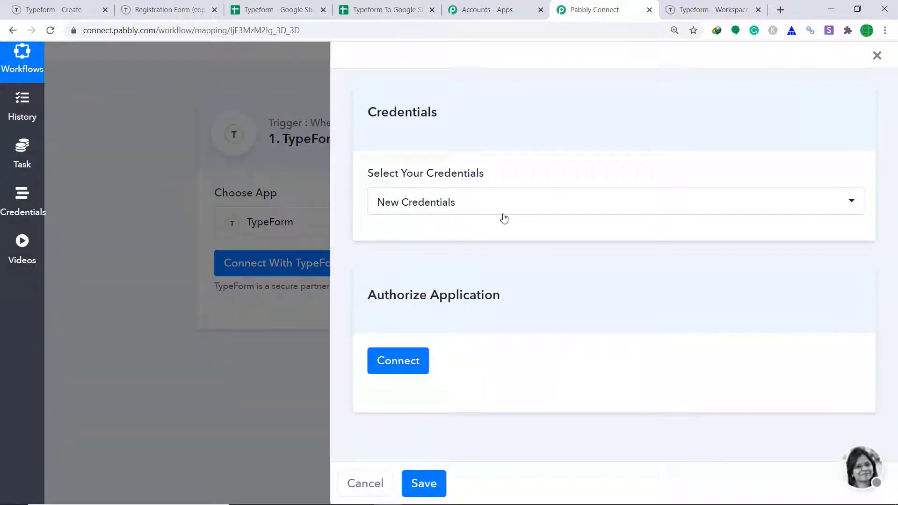
# Step: Authorize Pabbly Connect's access to the Typeform account through the OAuth popup
pyautogui.click(400, 363)
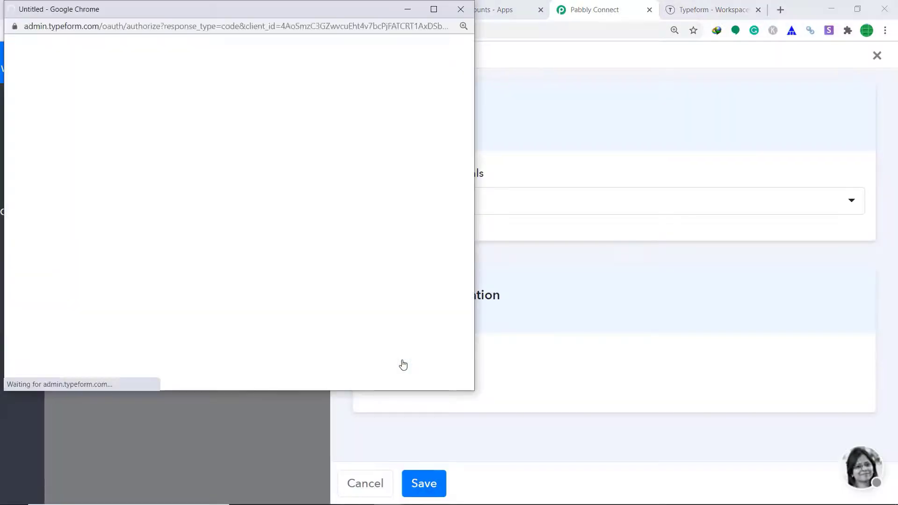
pyautogui.scroll(-18, 369, 221)
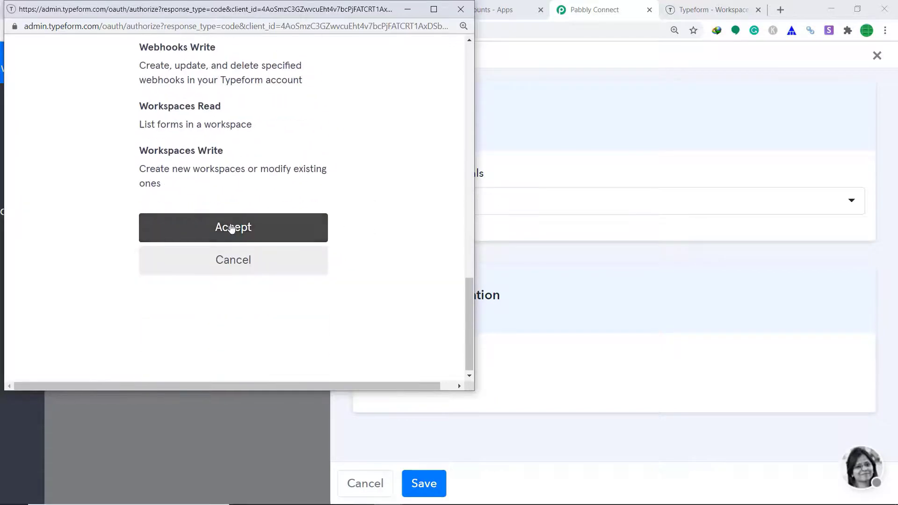
pyautogui.click(235, 228)
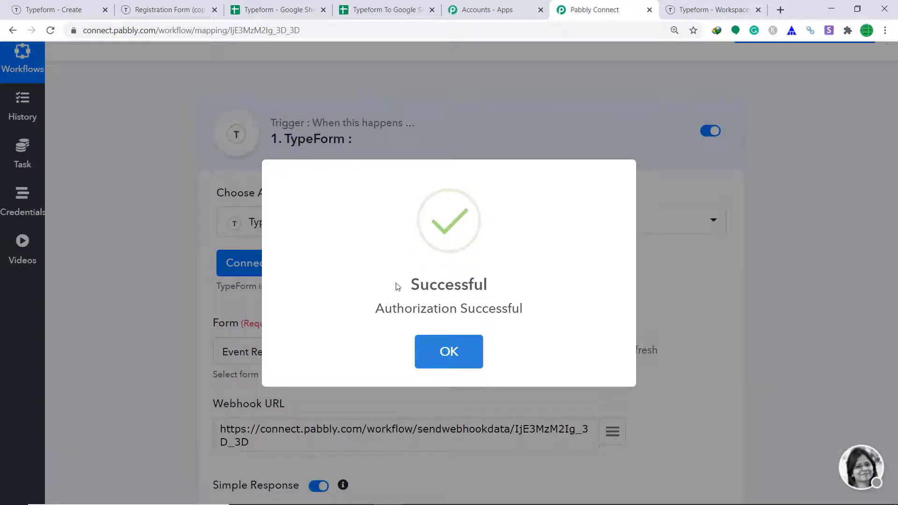
# Step: Dismiss the authorization message and check which forms exist in the Typeform workspace
pyautogui.click(450, 351)
pyautogui.scroll(-1, 288, 300)
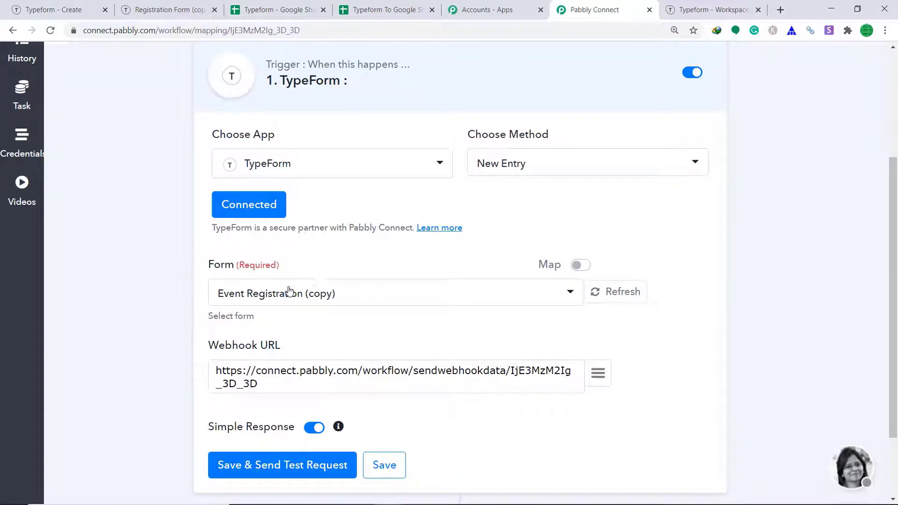
pyautogui.click(248, 296)
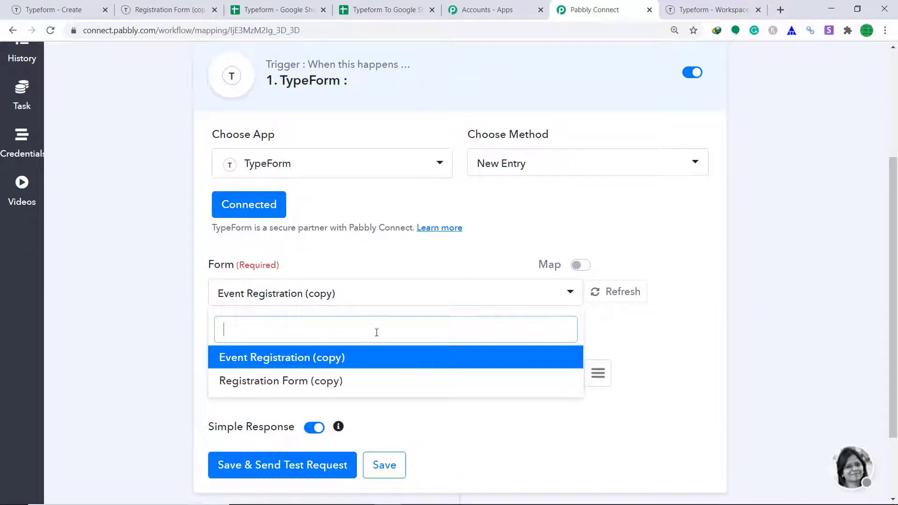
pyautogui.click(514, 219)
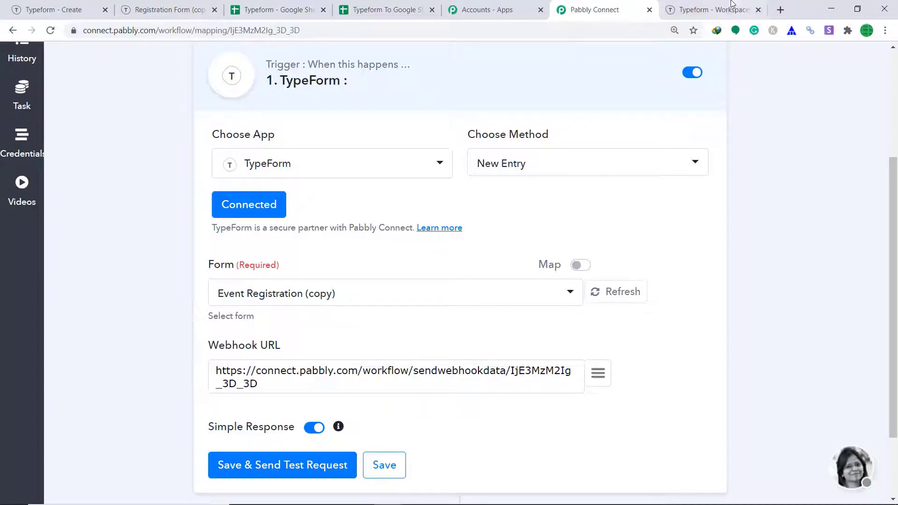
pyautogui.click(711, 9)
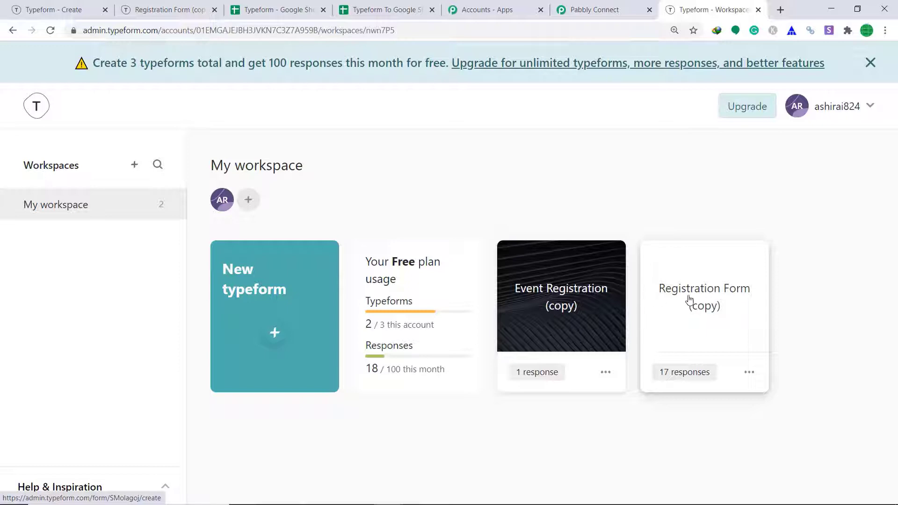
pyautogui.click(602, 6)
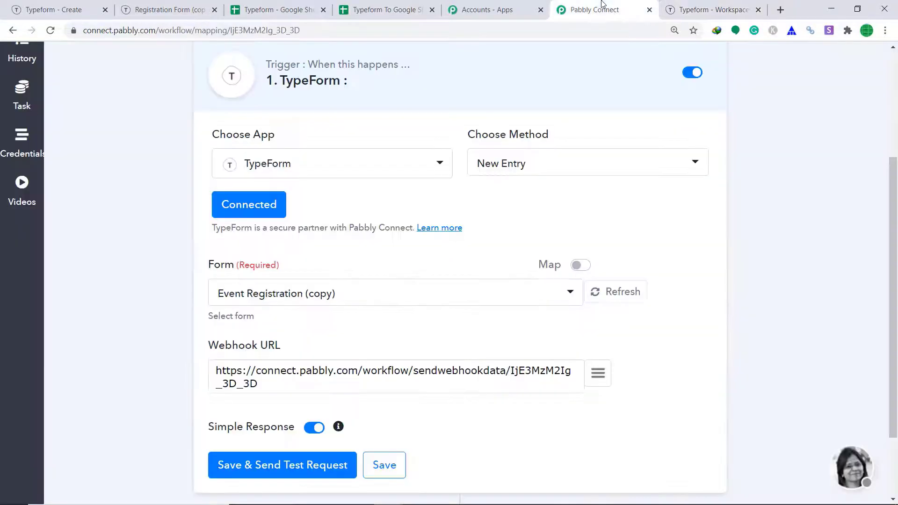
# Step: Select Registration Form (copy), save and send a test request, then capture the webhook response
pyautogui.click(412, 299)
pyautogui.click(281, 388)
pyautogui.scroll(-1, 281, 389)
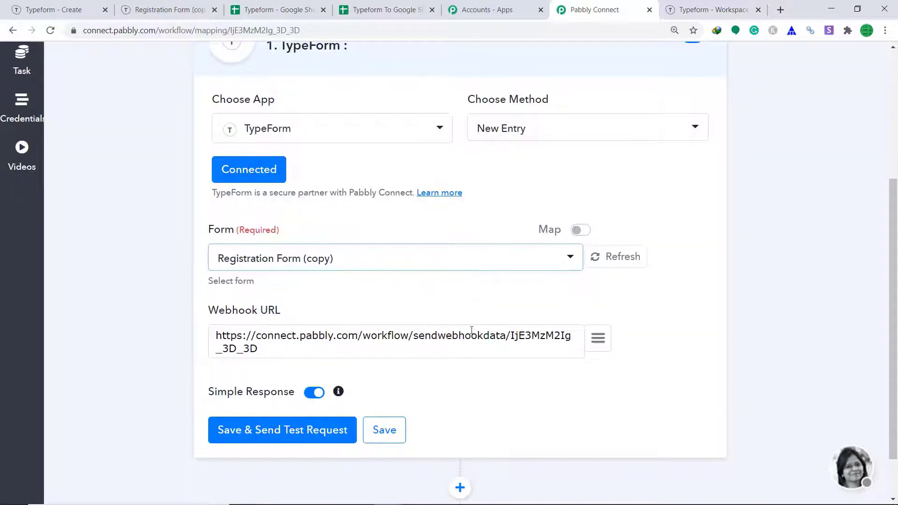
pyautogui.click(297, 431)
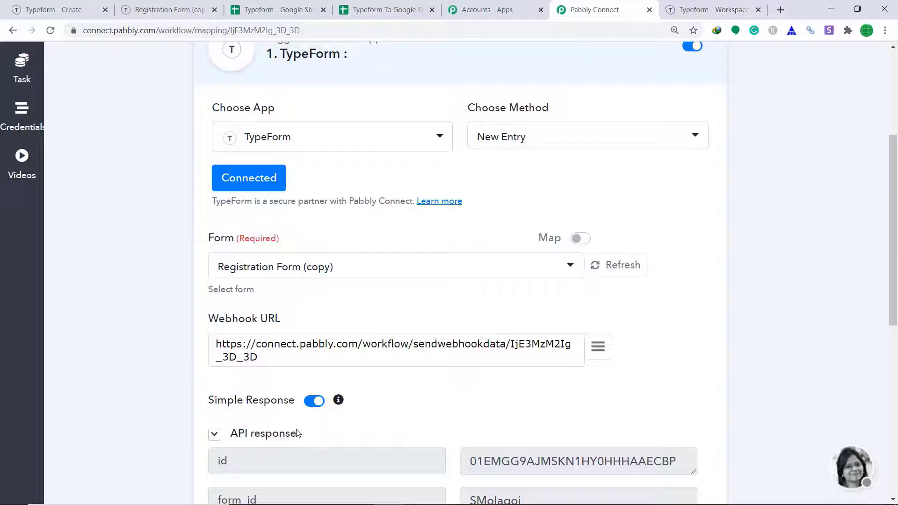
pyautogui.scroll(-4, 297, 430)
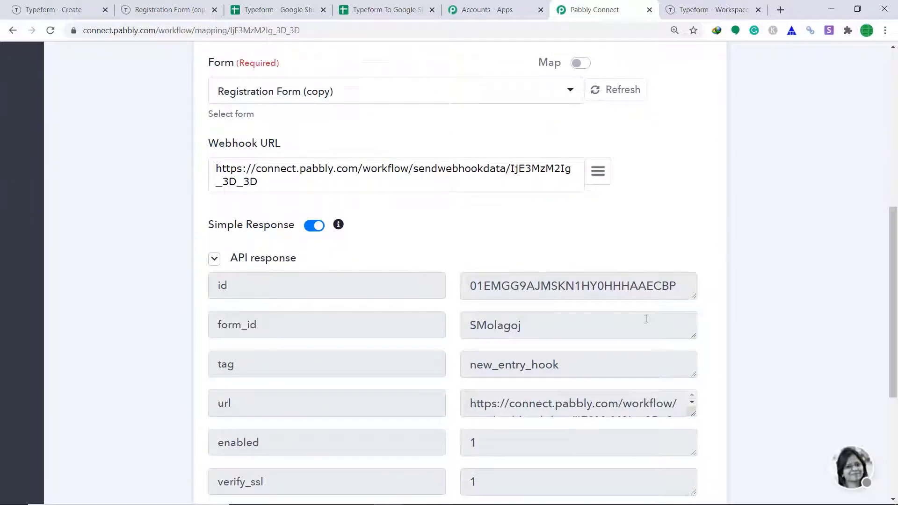
pyautogui.scroll(-4, 462, 313)
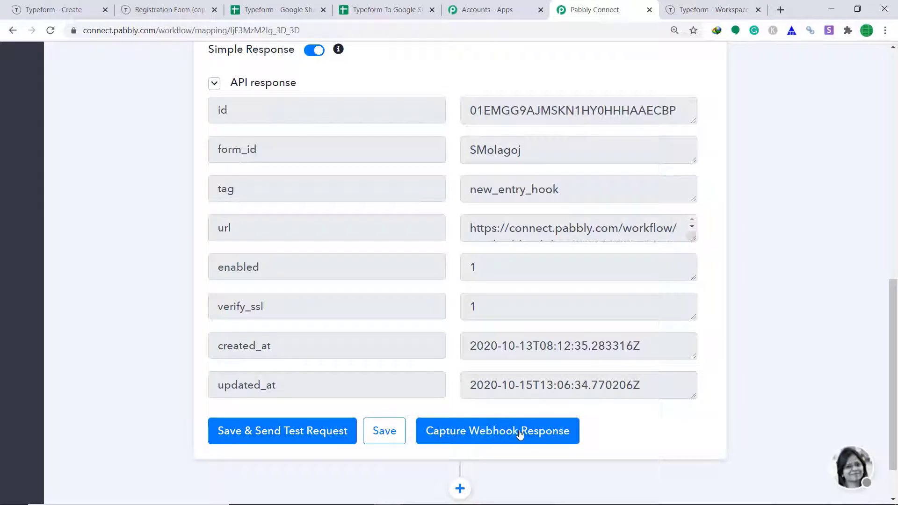
pyautogui.click(493, 430)
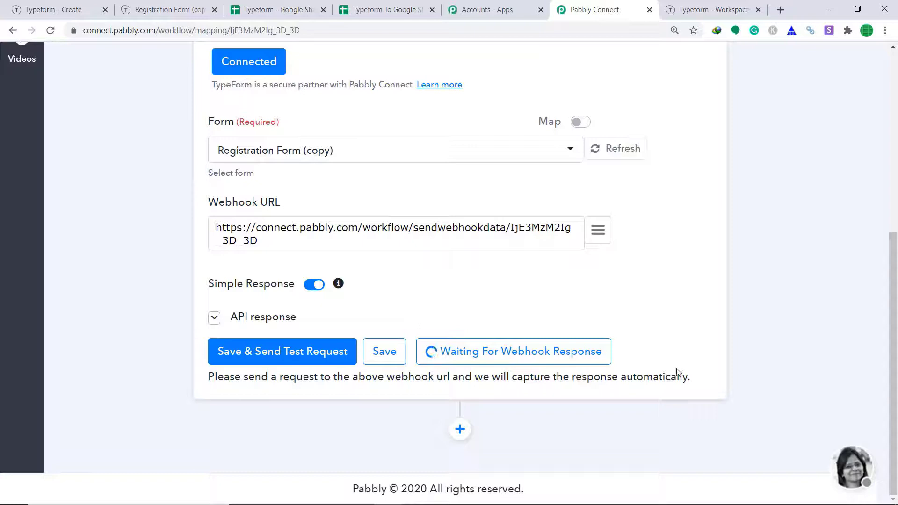
# Step: Open the published registration form and enter the respondent's first and last name
pyautogui.click(54, 10)
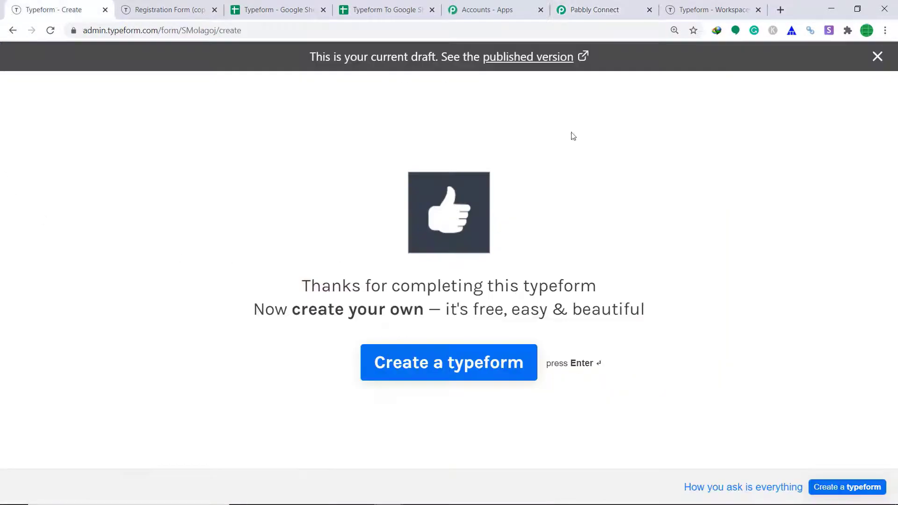
pyautogui.click(507, 57)
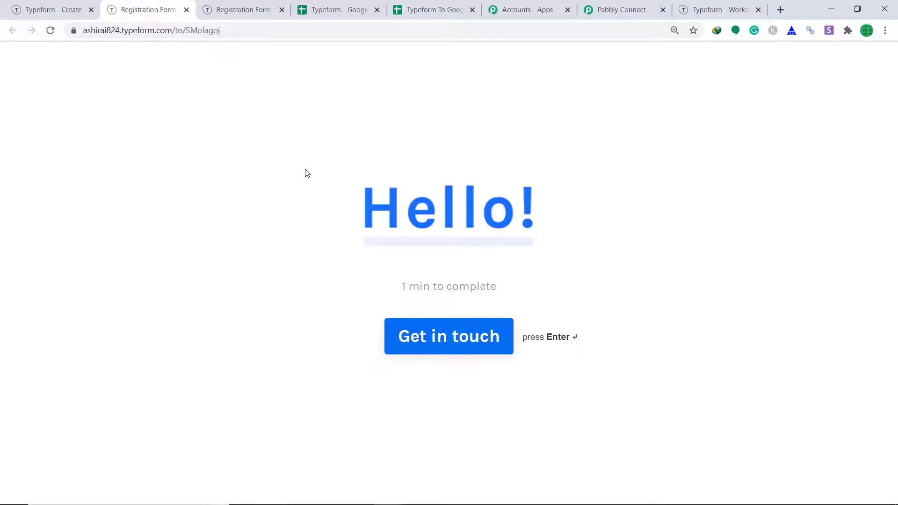
pyautogui.click(471, 341)
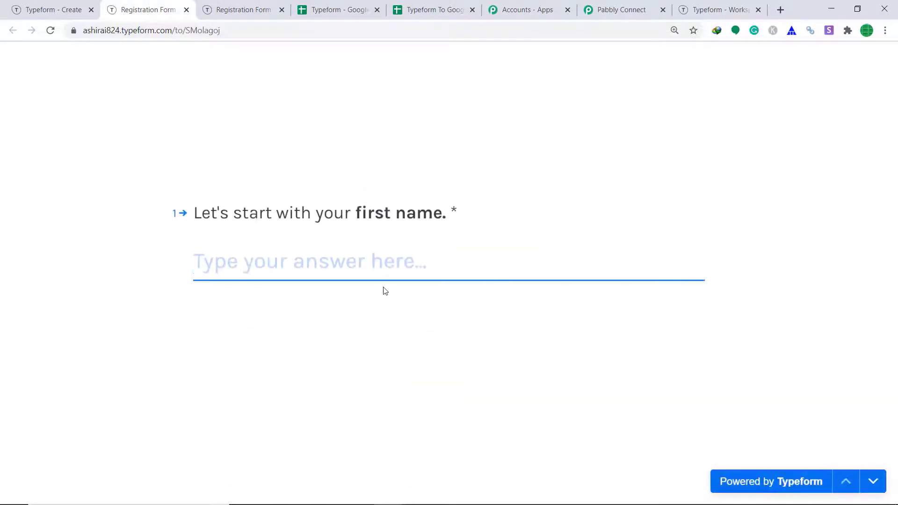
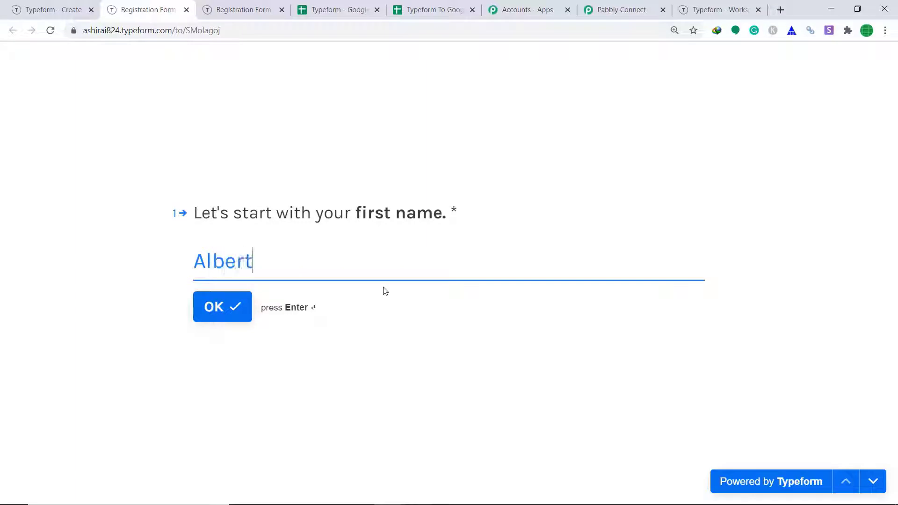
pyautogui.click(212, 306)
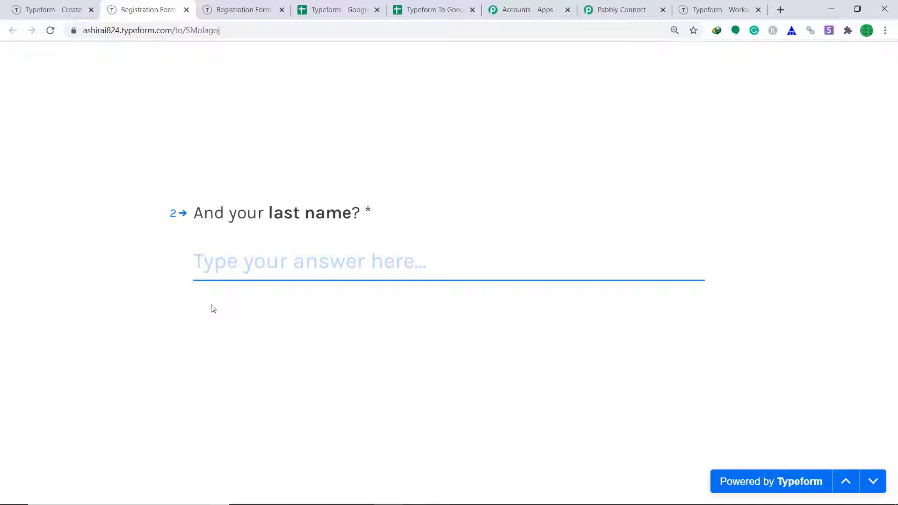
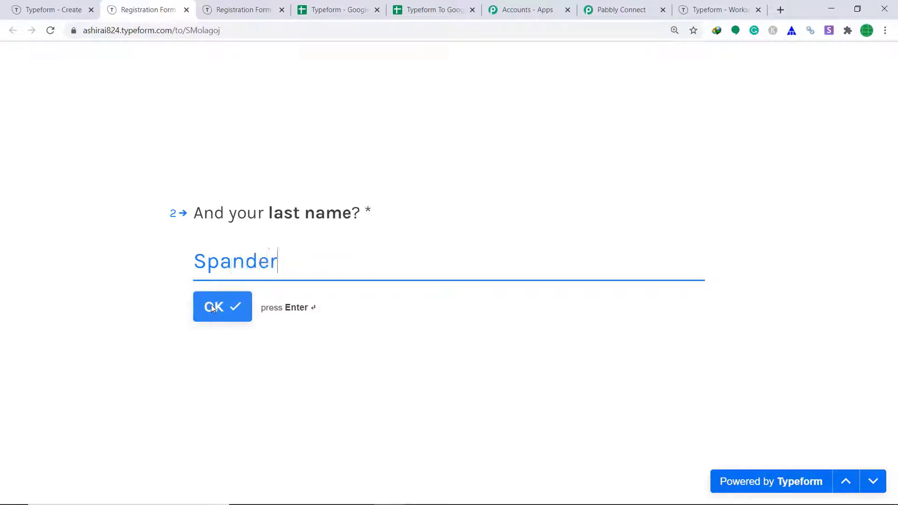
pyautogui.click(212, 307)
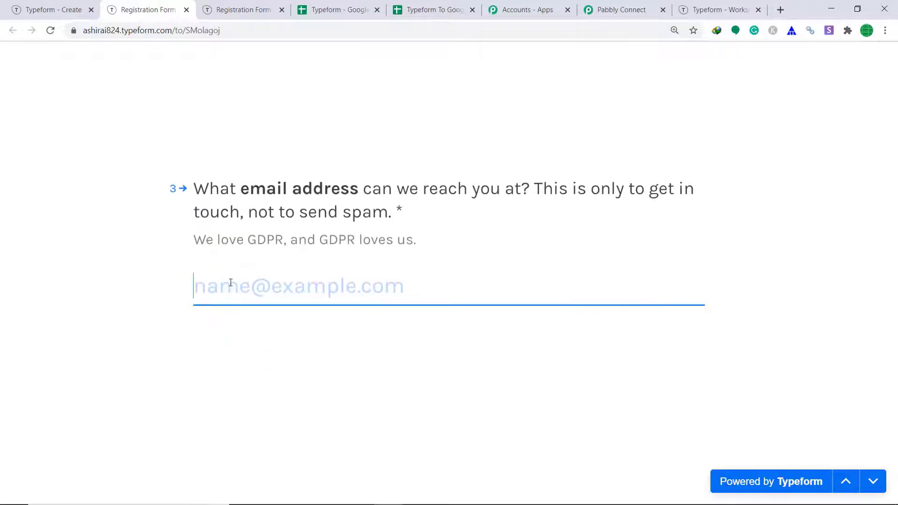
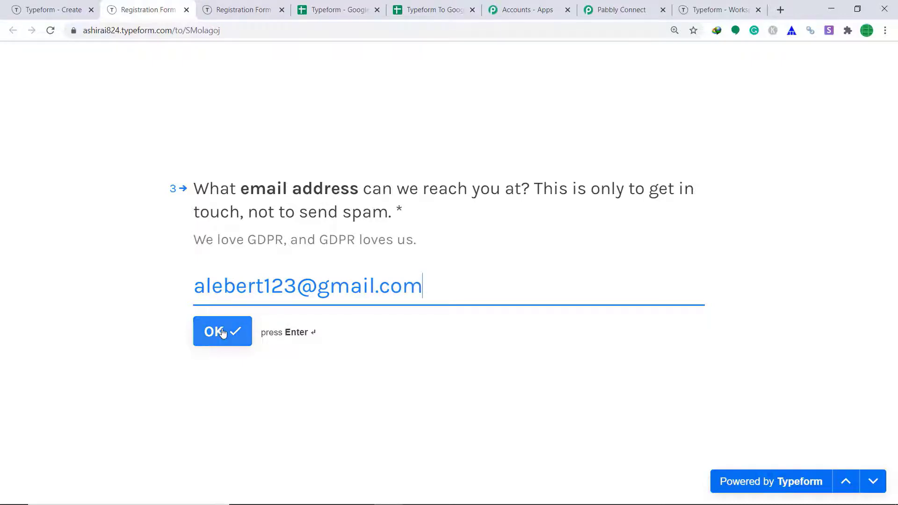
# Step: Enter the respondent's e-mail, choose Burma as the country and submit
pyautogui.click(218, 328)
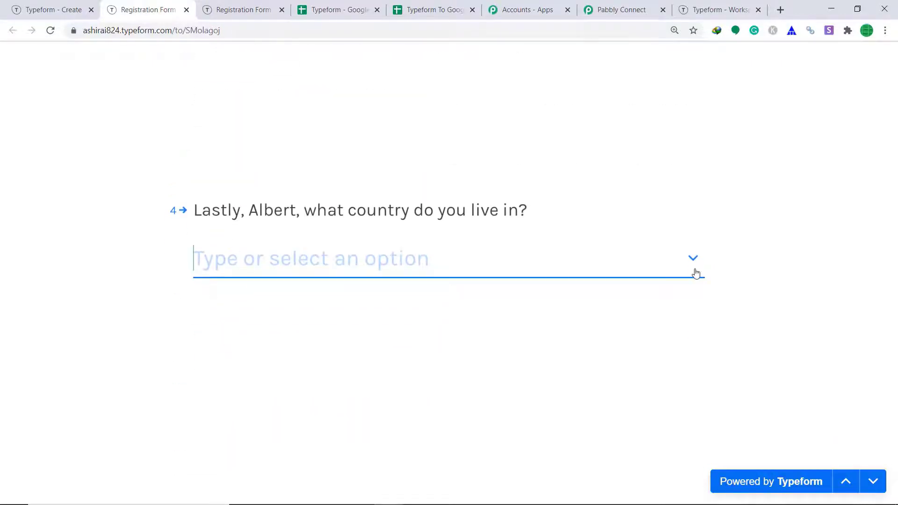
pyautogui.click(695, 267)
pyautogui.scroll(-6, 550, 321)
pyautogui.scroll(-8, 468, 388)
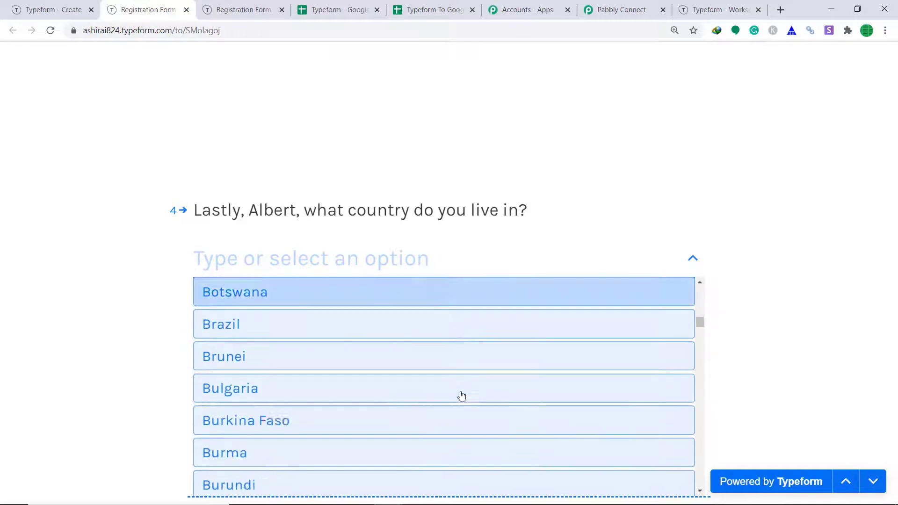
pyautogui.click(276, 379)
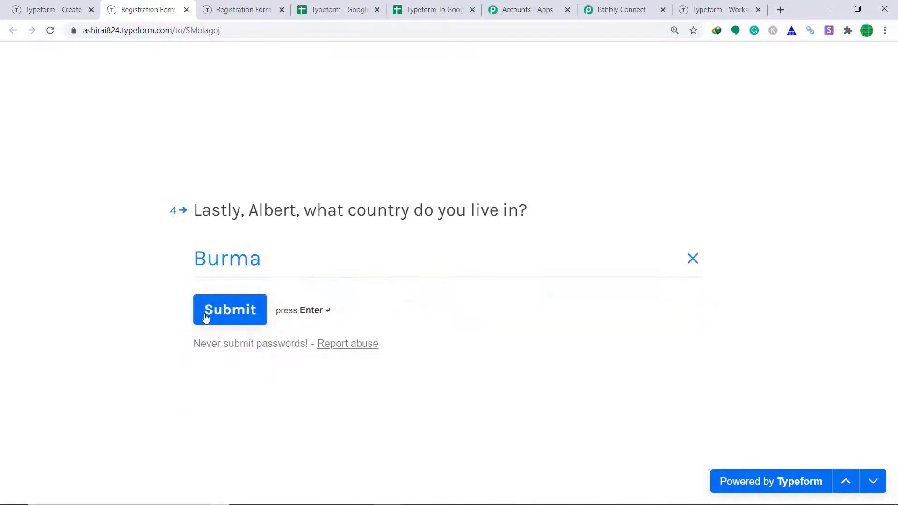
pyautogui.click(249, 310)
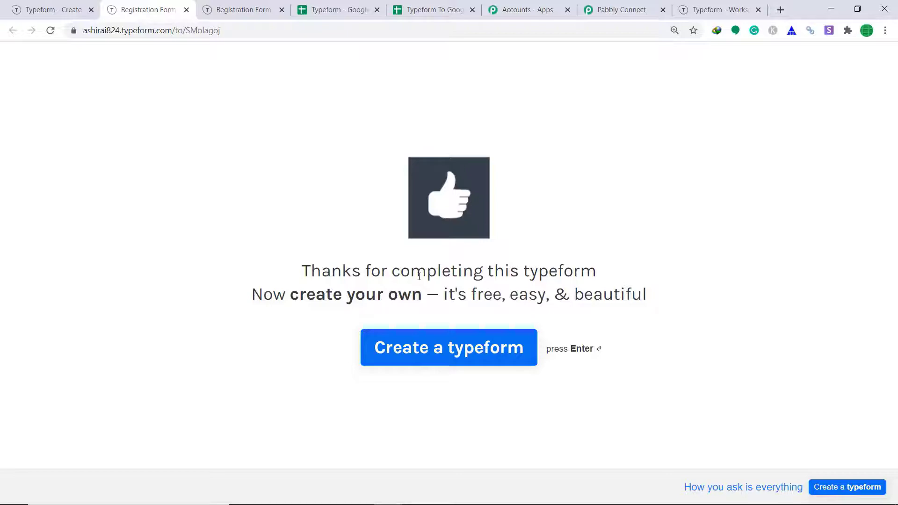
# Step: Review the captured Burma response fields in the trigger, then add an action step below it
pyautogui.click(622, 8)
pyautogui.scroll(-3, 714, 259)
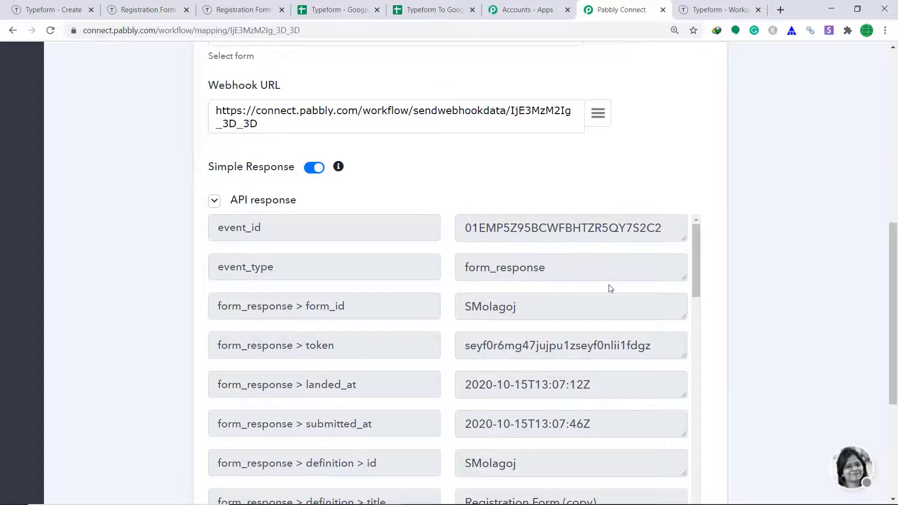
pyautogui.scroll(-9, 610, 289)
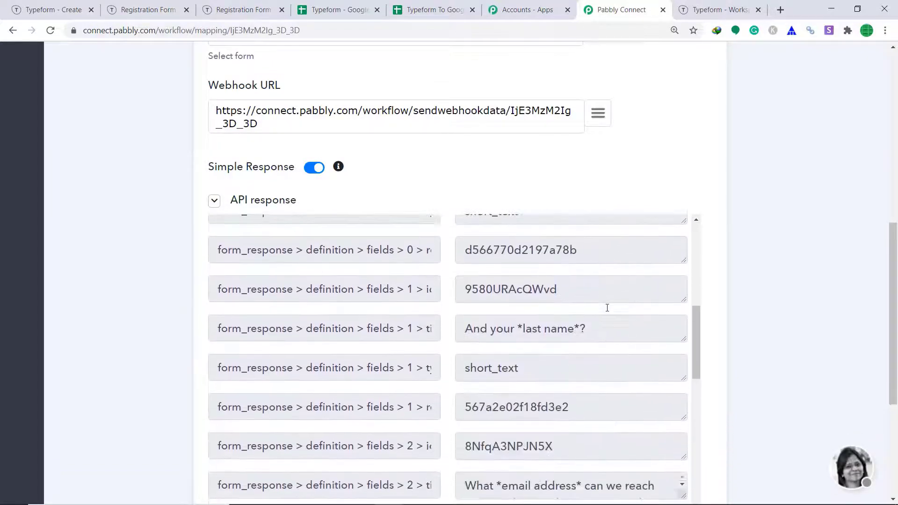
pyautogui.scroll(-9, 607, 308)
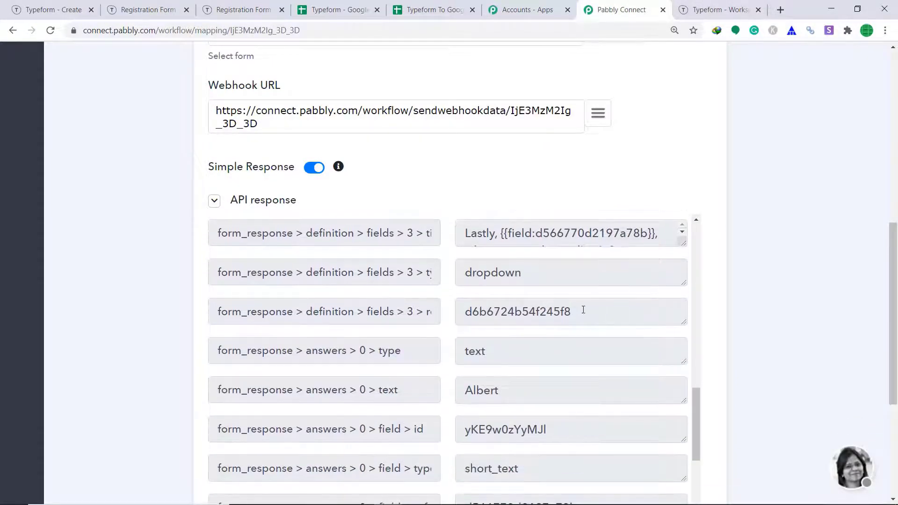
pyautogui.scroll(-5, 607, 313)
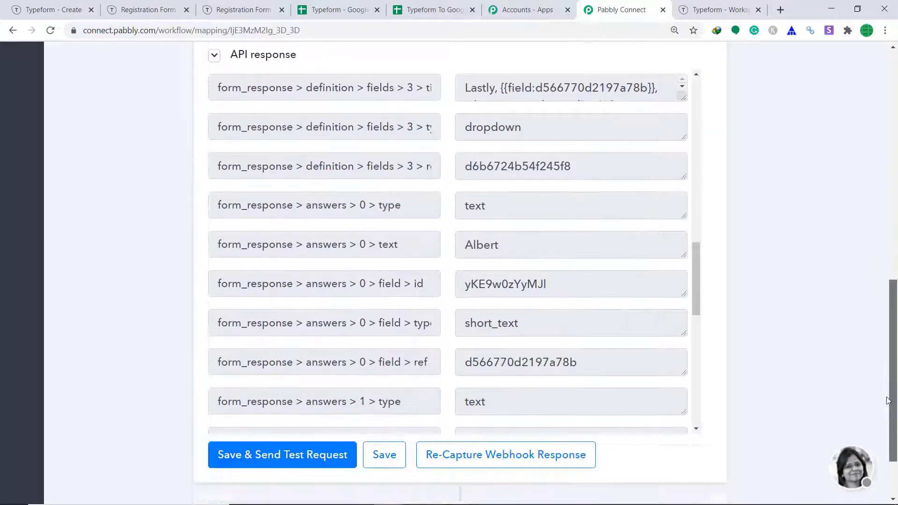
pyautogui.scroll(-2, 556, 303)
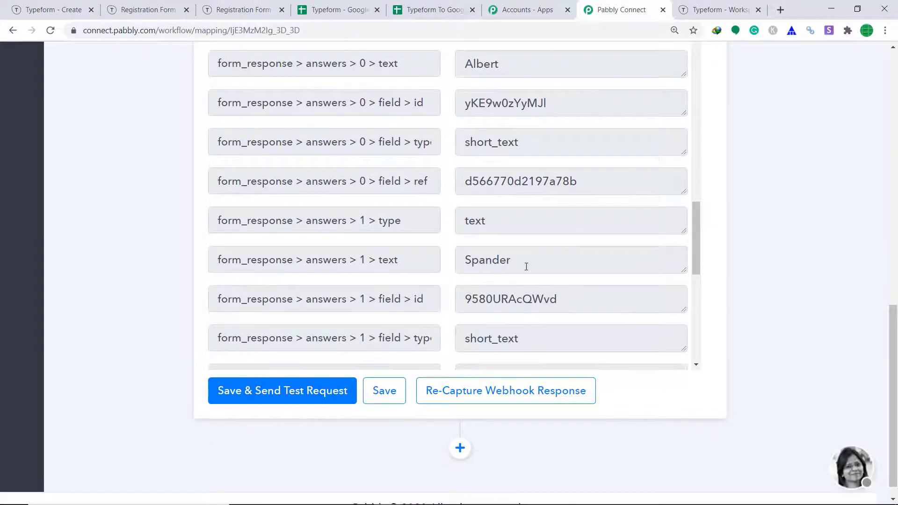
pyautogui.scroll(-5, 526, 266)
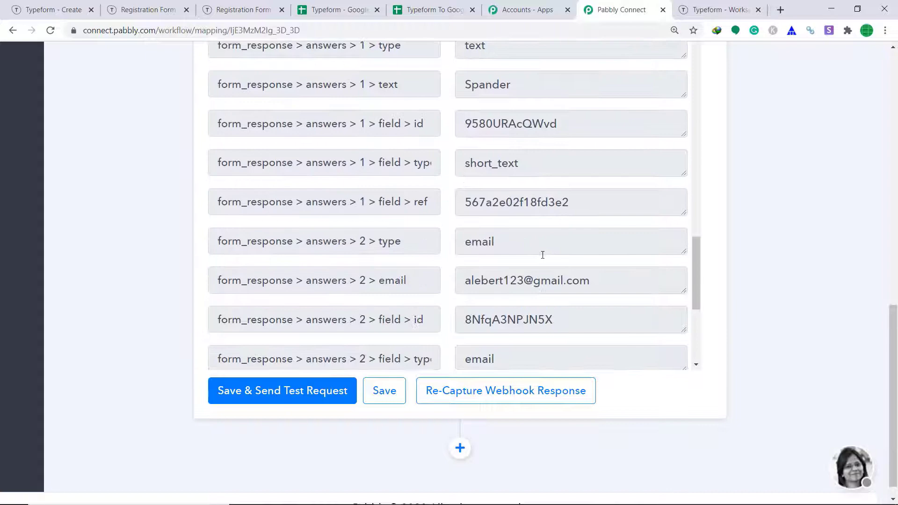
pyautogui.scroll(-2, 543, 255)
pyautogui.scroll(-5, 604, 234)
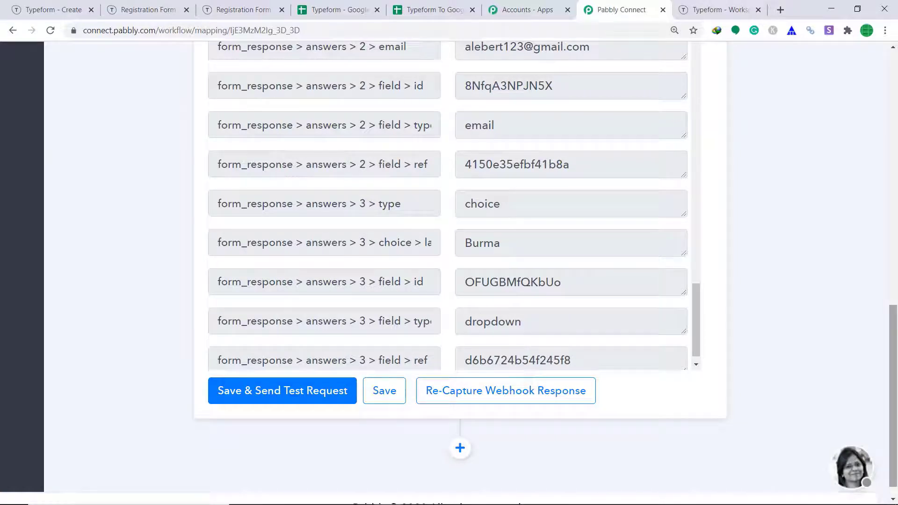
pyautogui.scroll(-1, 892, 319)
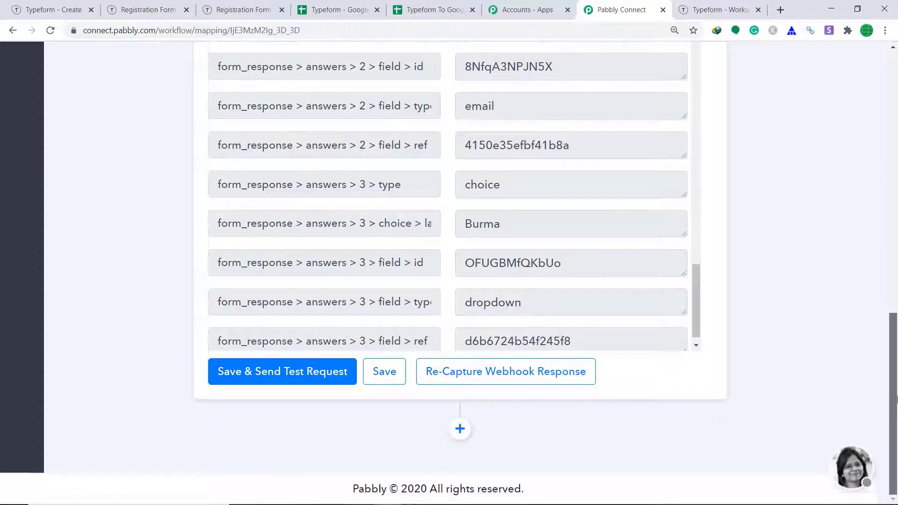
pyautogui.click(460, 430)
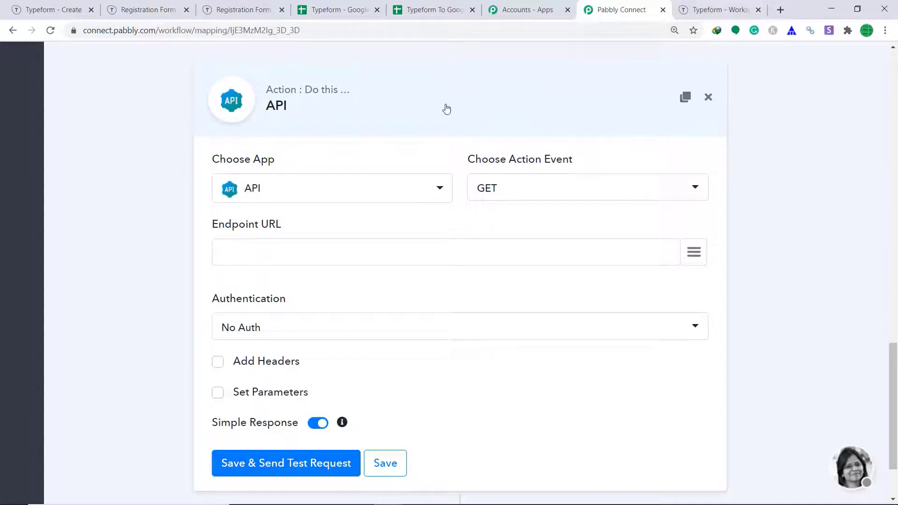
# Step: Set the action app to Google Sheets and keep its Append Values method
pyautogui.click(323, 196)
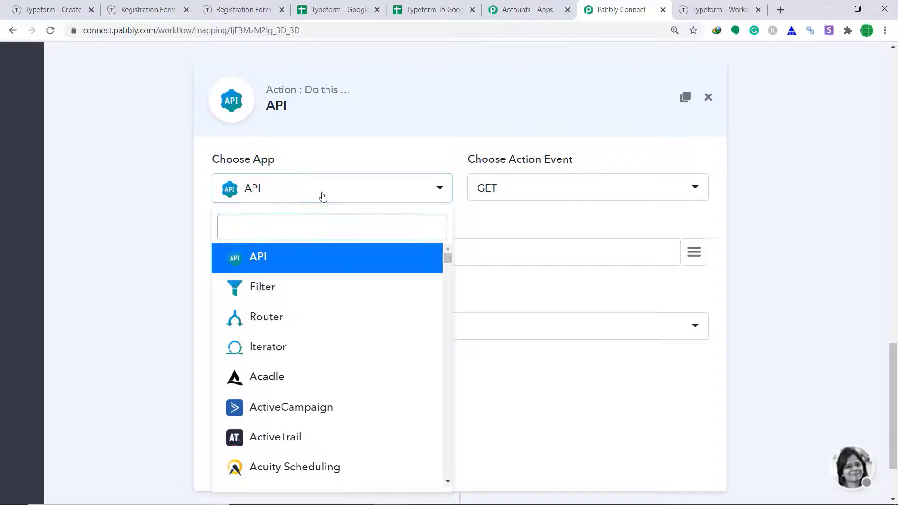
pyautogui.write('goog')
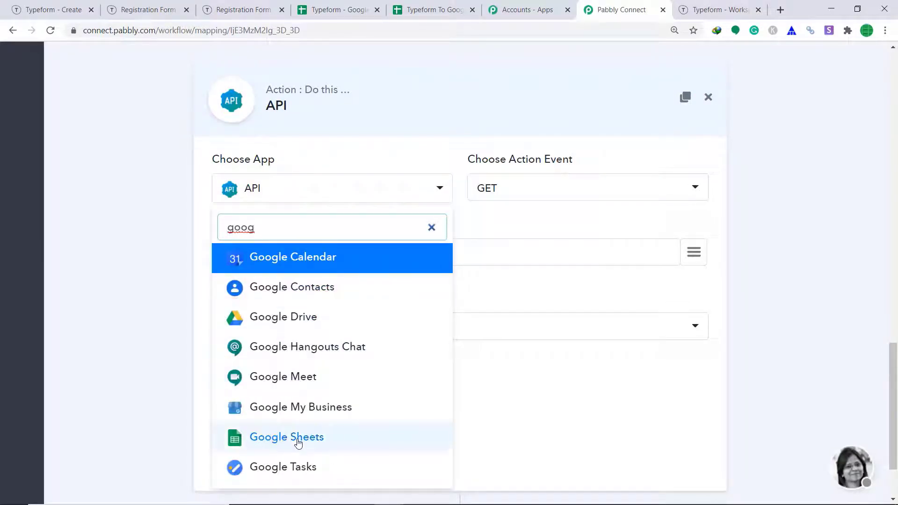
pyautogui.click(242, 440)
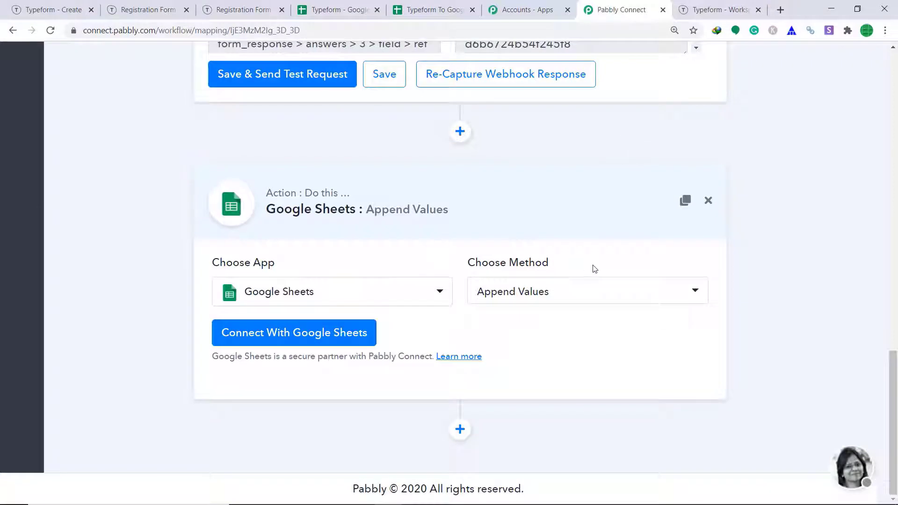
pyautogui.click(556, 297)
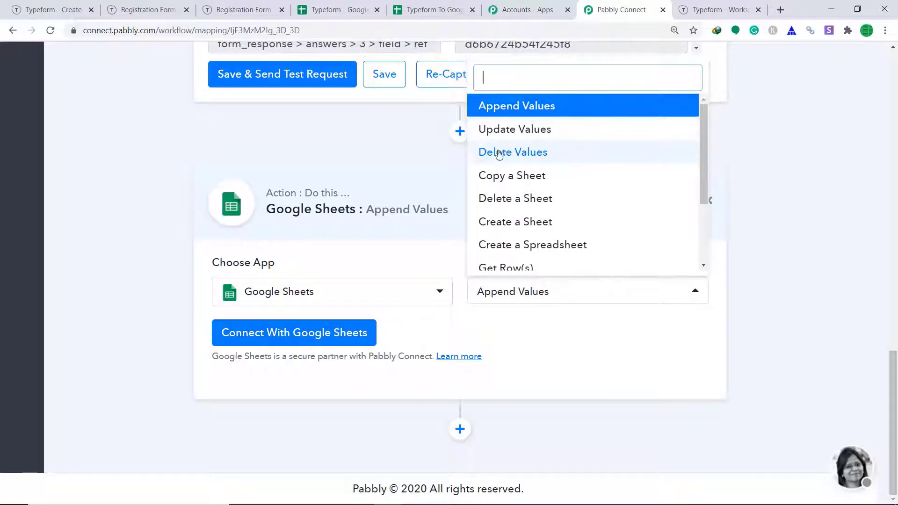
pyautogui.scroll(-3, 548, 197)
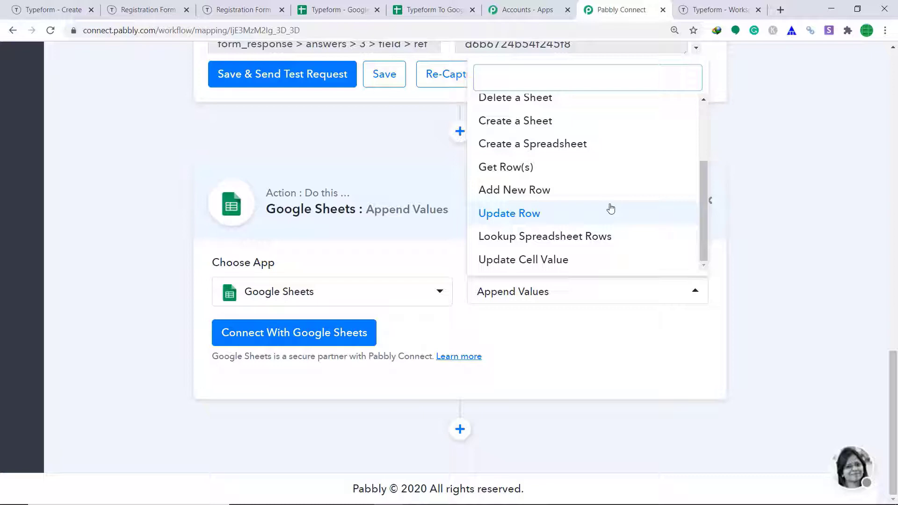
pyautogui.click(576, 327)
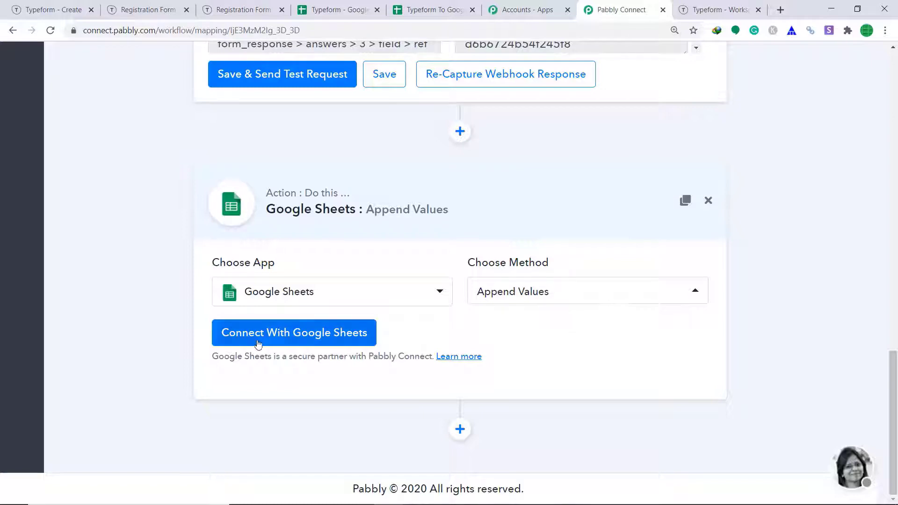
# Step: Connect a new Google Sheets connection by choosing a Google account and allowing spreadsheet access
pyautogui.click(299, 339)
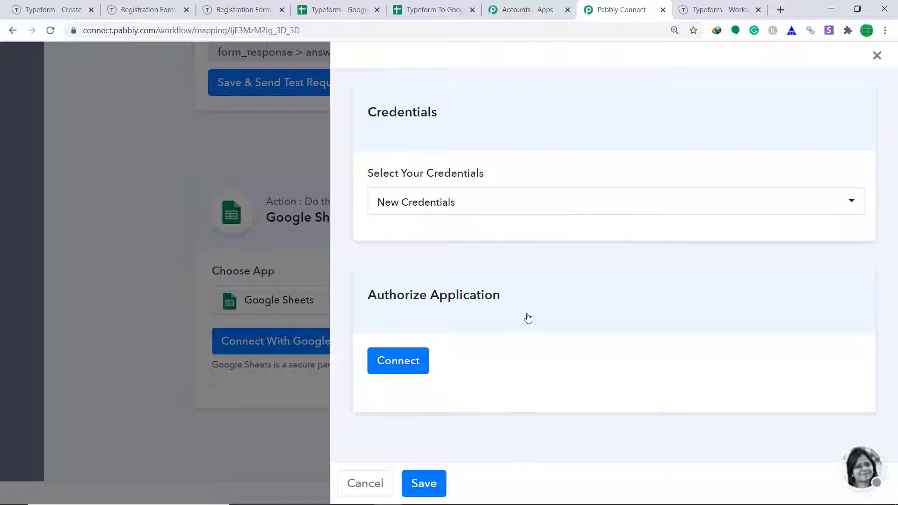
pyautogui.click(399, 363)
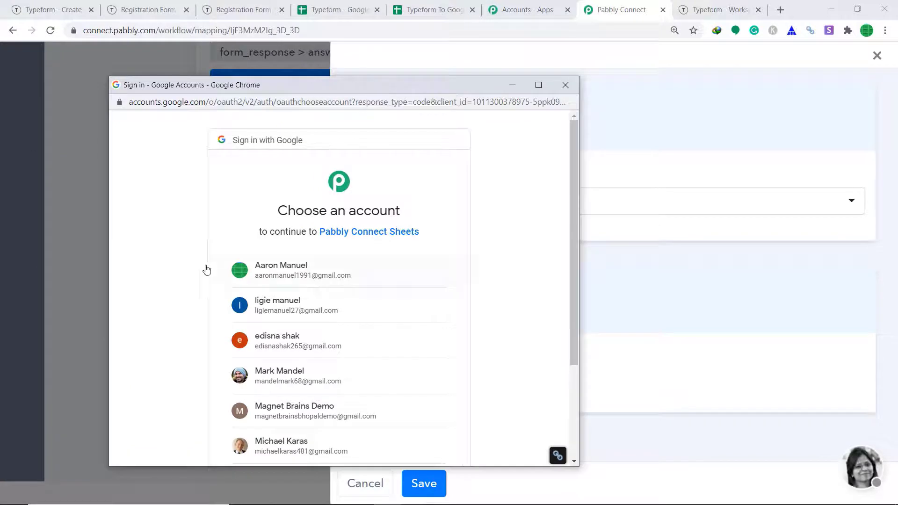
pyautogui.scroll(-3, 387, 309)
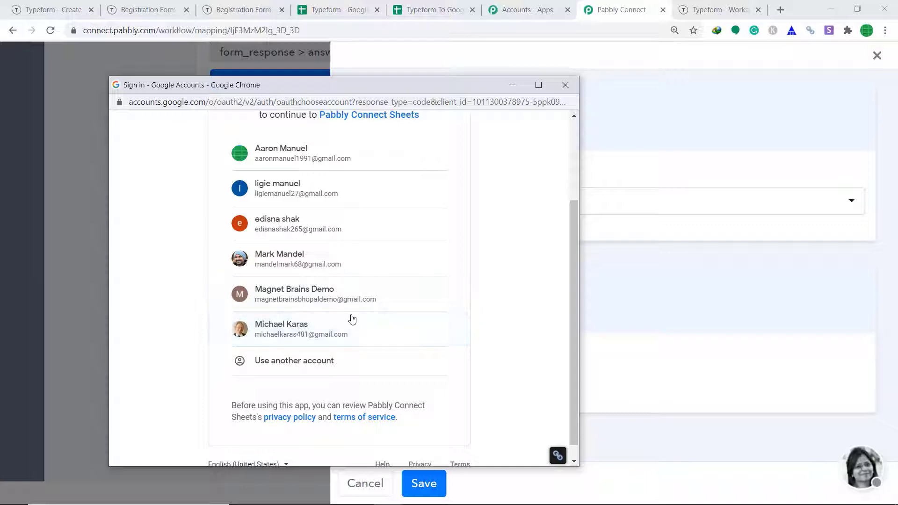
pyautogui.click(306, 337)
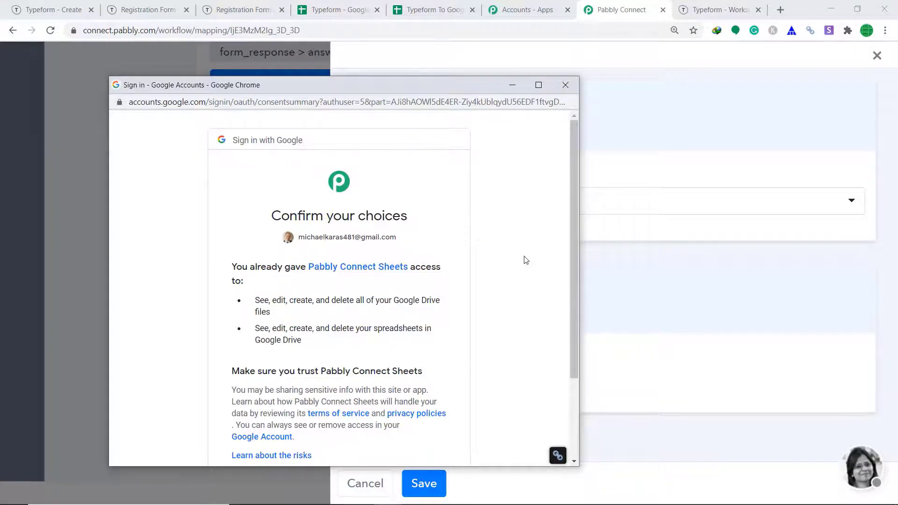
pyautogui.scroll(-3, 523, 309)
pyautogui.click(426, 380)
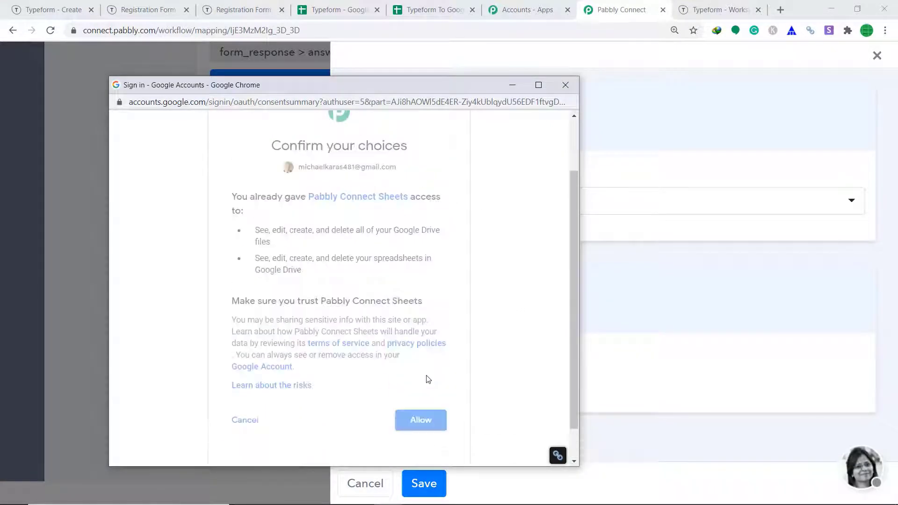
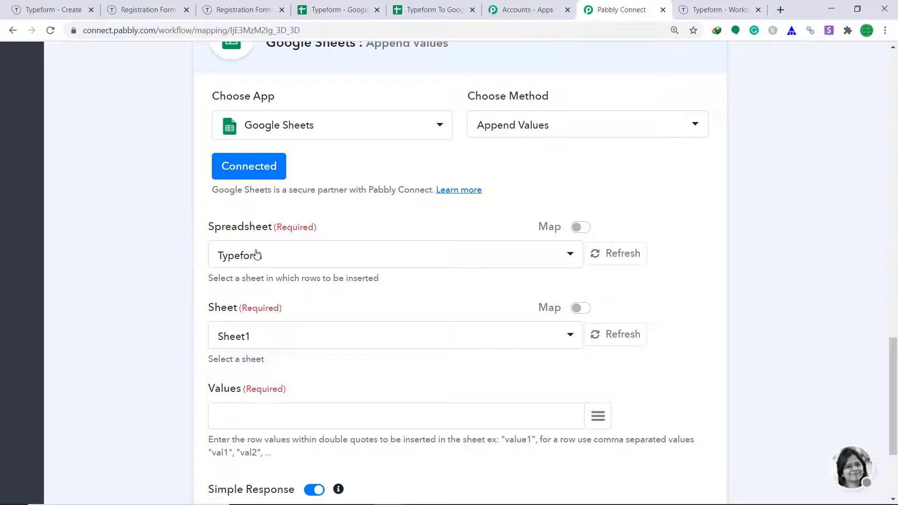
# Step: Compare the Typeform and 'Typeform To Google Sheets' spreadsheets against the Append Values action settings
pyautogui.click(443, 5)
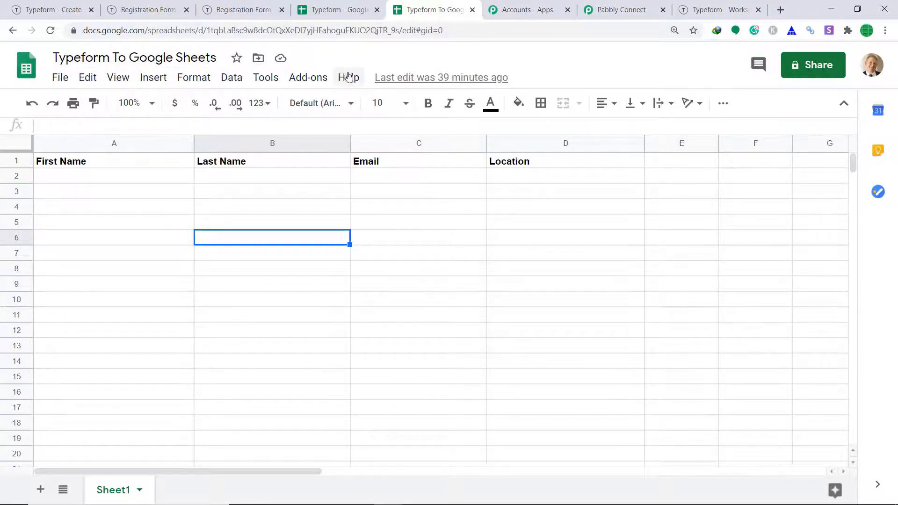
pyautogui.click(589, 9)
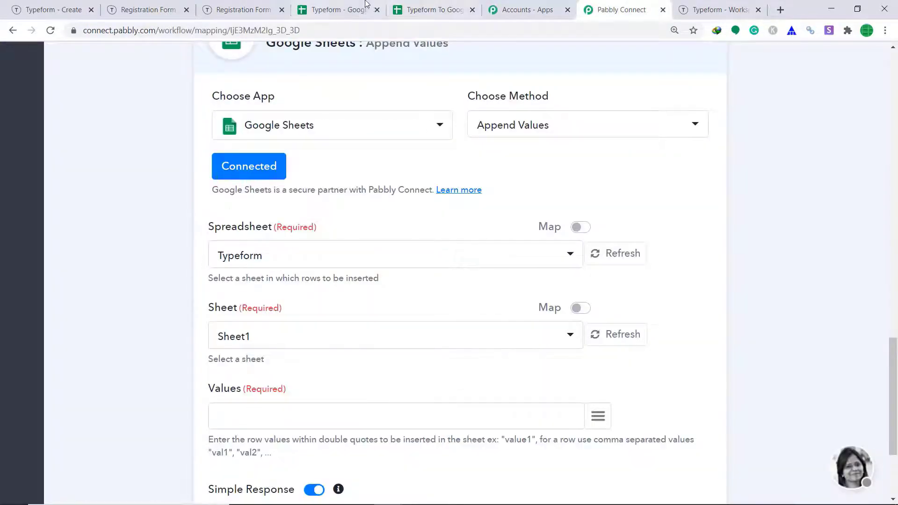
pyautogui.click(306, 11)
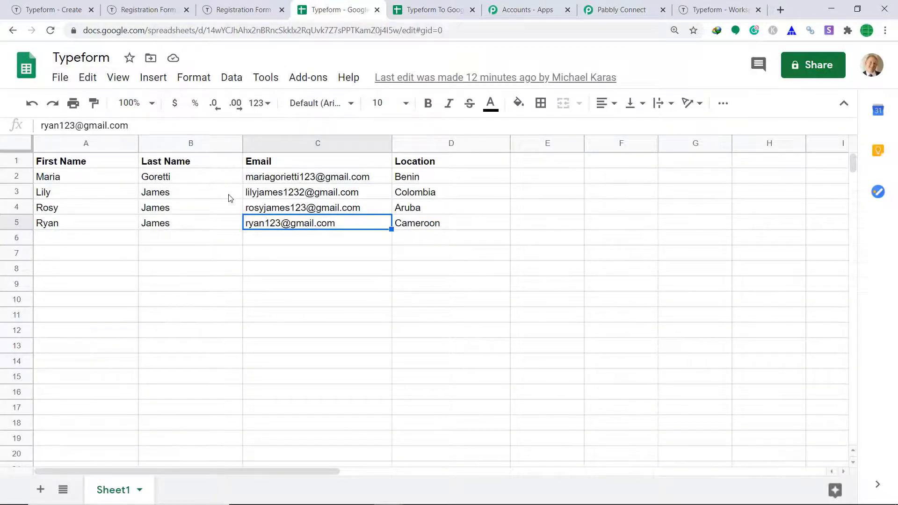
pyautogui.click(628, 3)
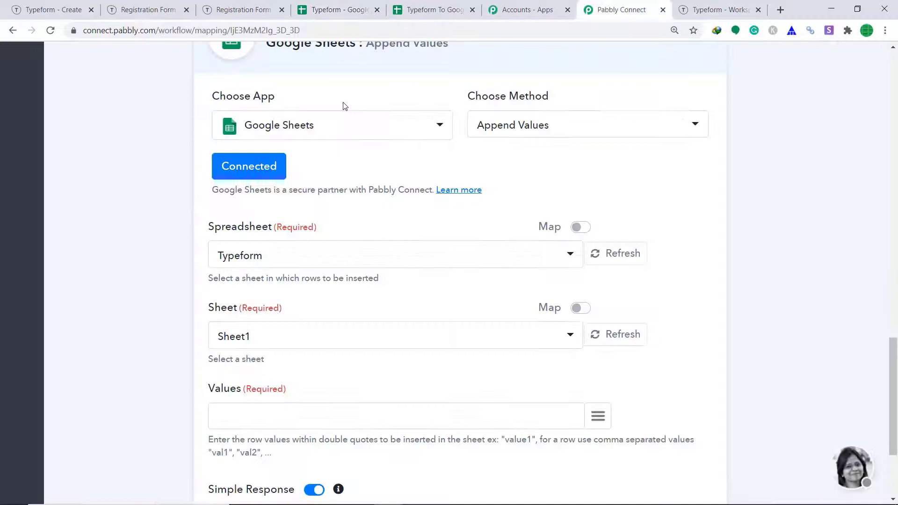
# Step: Switch the Append Values spreadsheet to 'Typeform To Google Sheets'
pyautogui.click(239, 260)
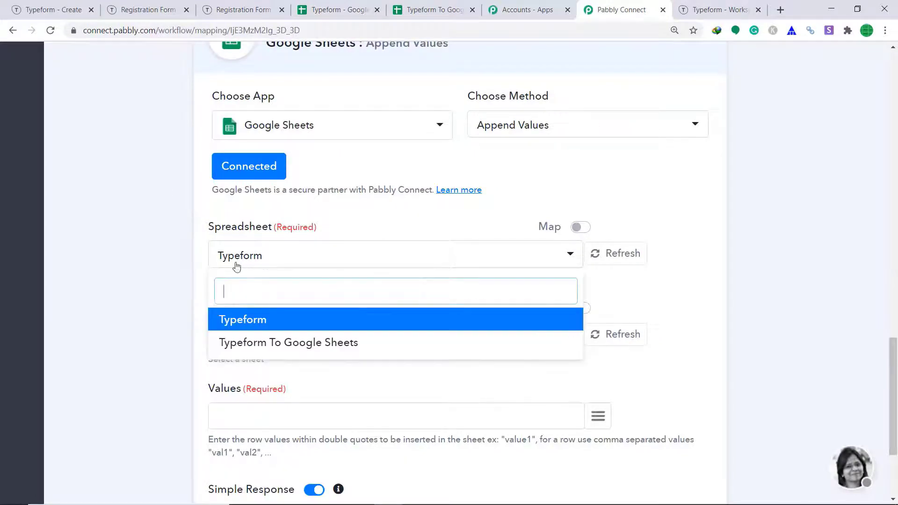
pyautogui.click(243, 342)
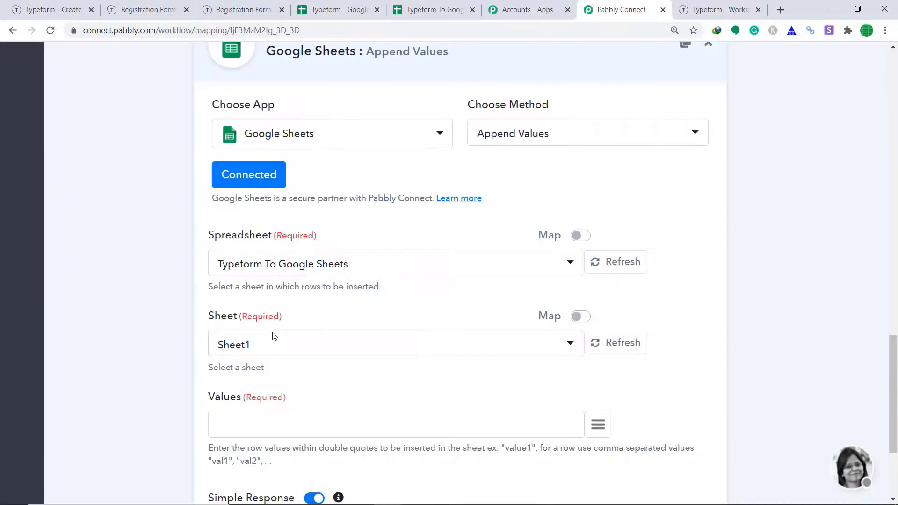
pyautogui.scroll(-2, 287, 333)
pyautogui.scroll(-1, 288, 333)
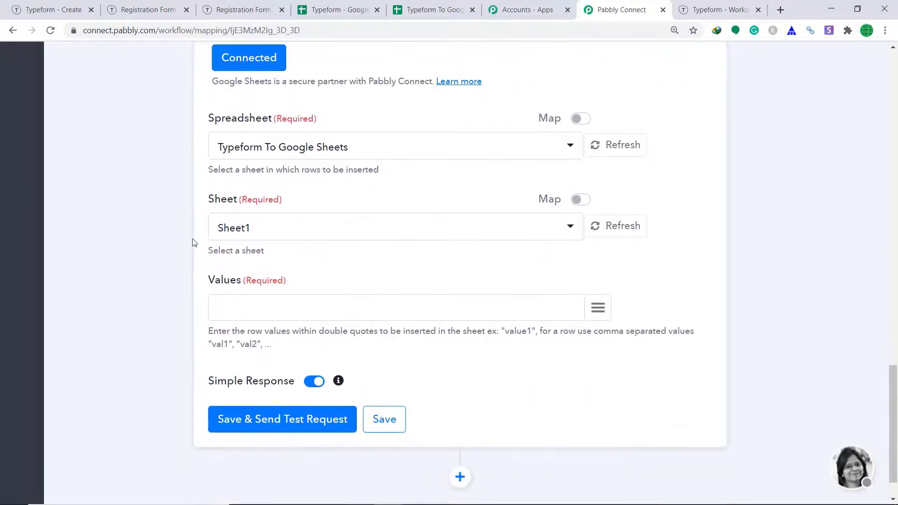
# Step: Check the target sheet's four column headers, then start editing the Values field with four empty quoted slots
pyautogui.click(435, 9)
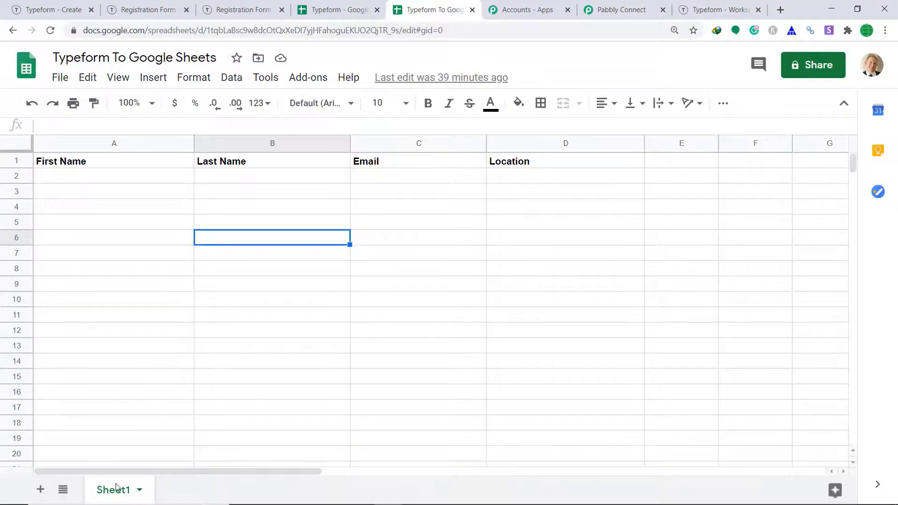
pyautogui.click(602, 4)
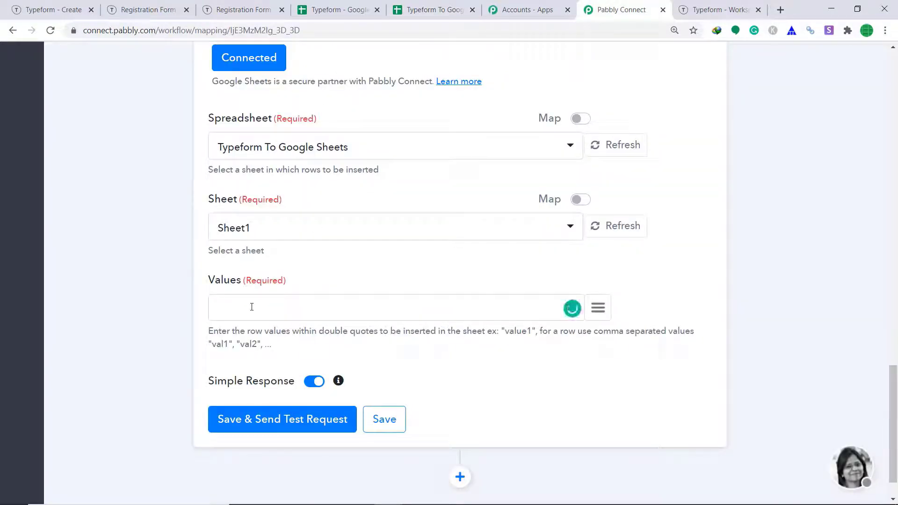
pyautogui.click(419, 6)
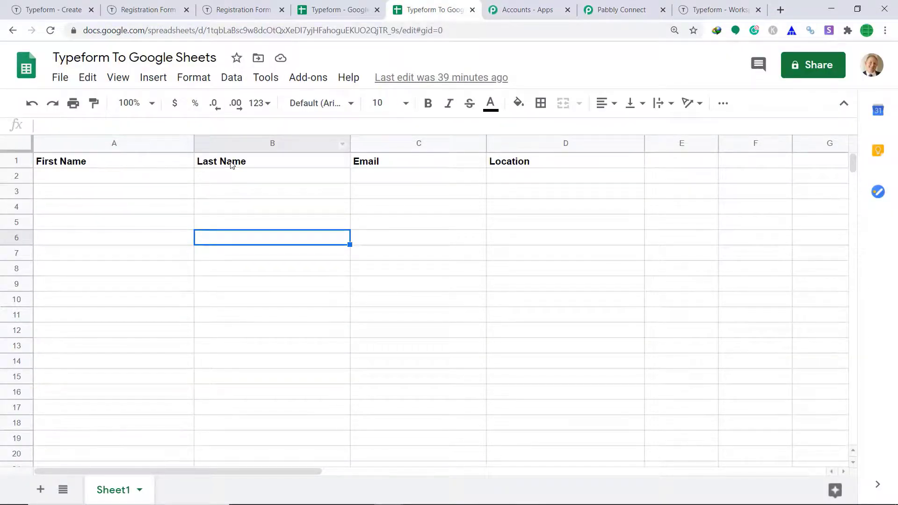
pyautogui.click(618, 10)
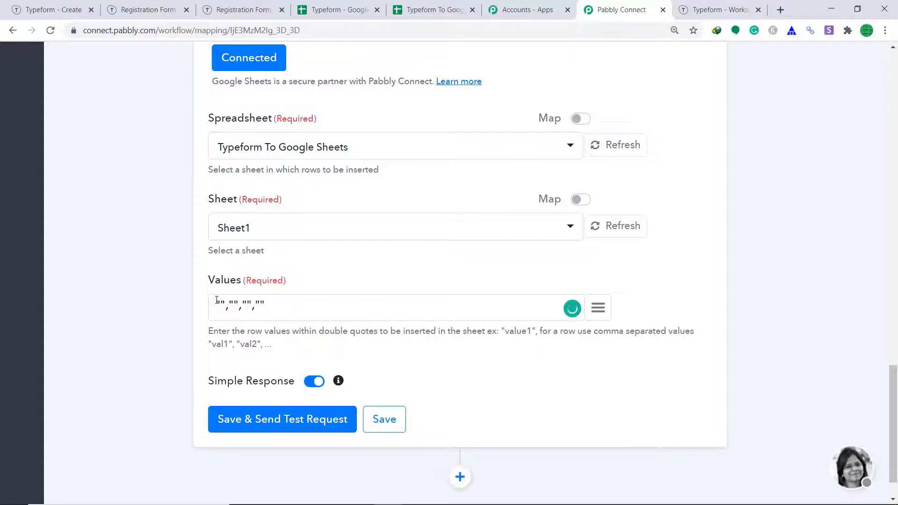
pyautogui.click(434, 9)
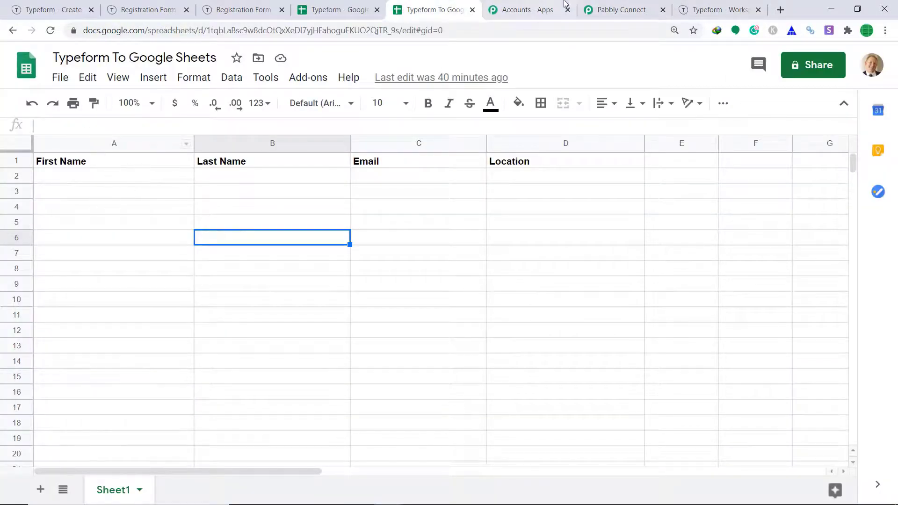
pyautogui.click(613, 10)
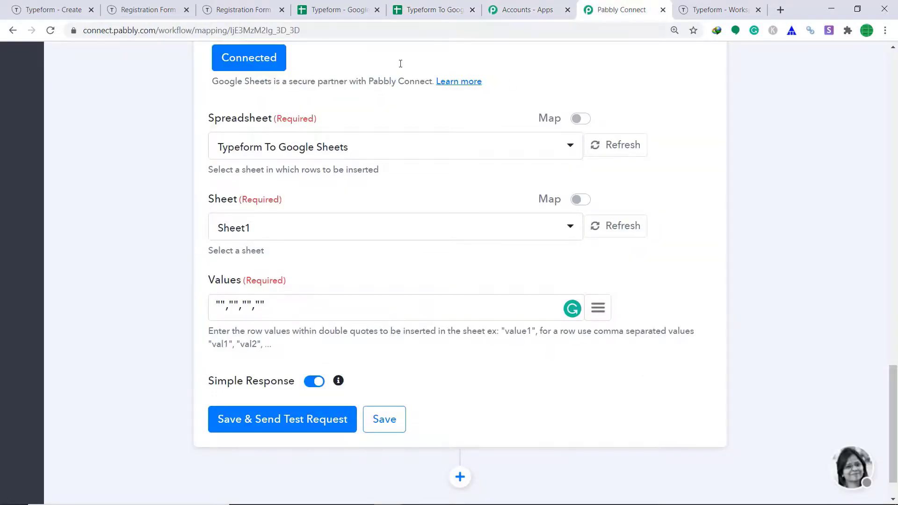
pyautogui.click(429, 10)
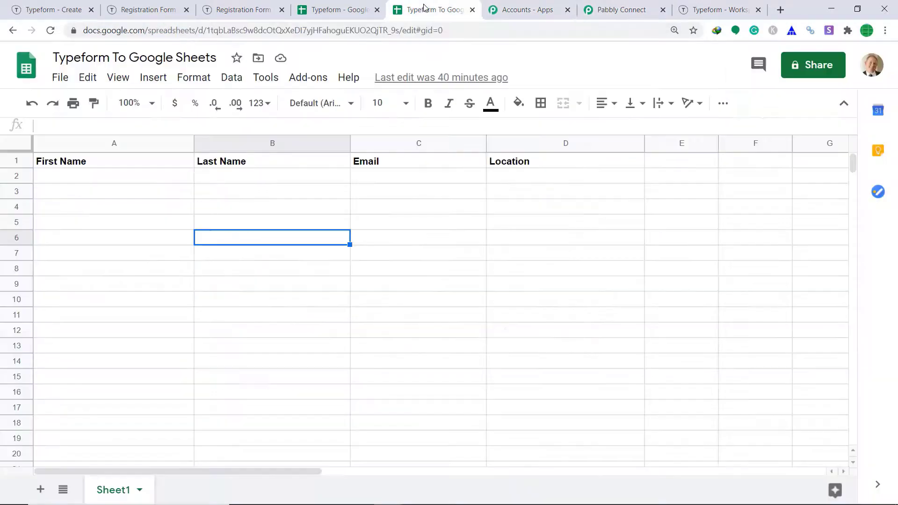
pyautogui.click(641, 6)
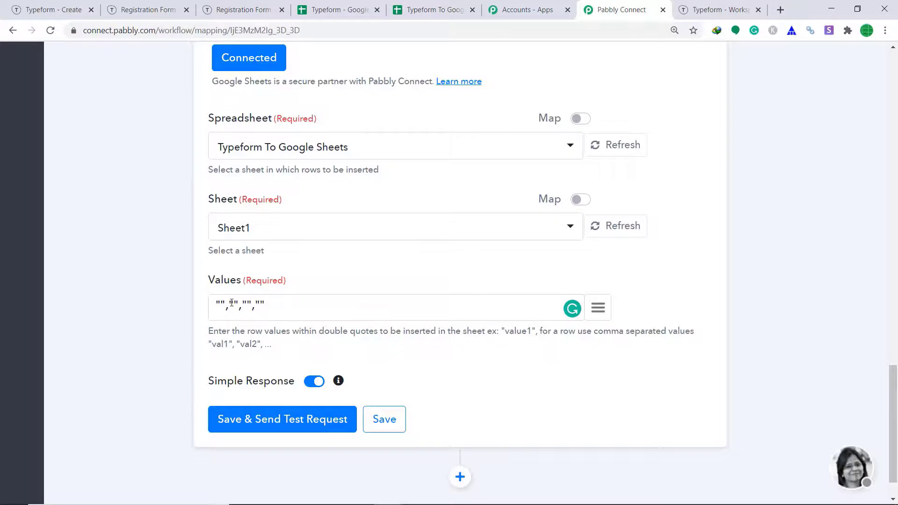
pyautogui.click(423, 10)
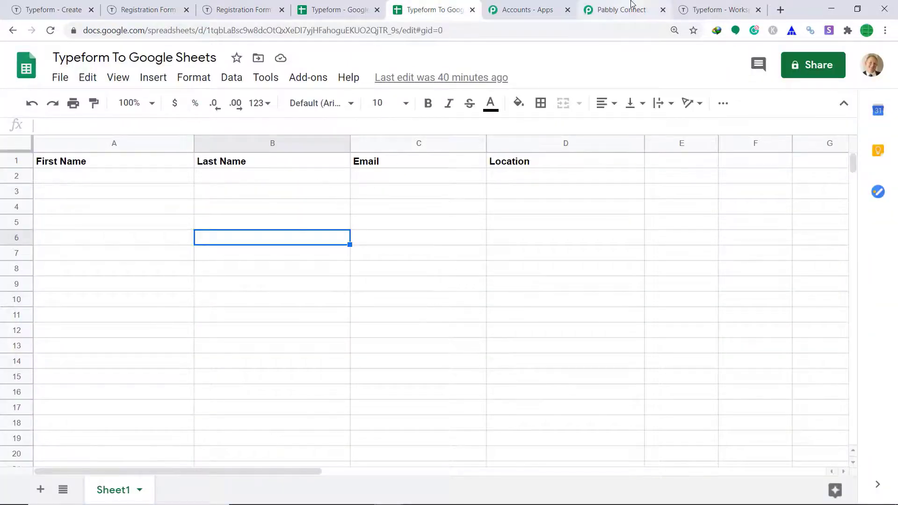
pyautogui.click(632, 6)
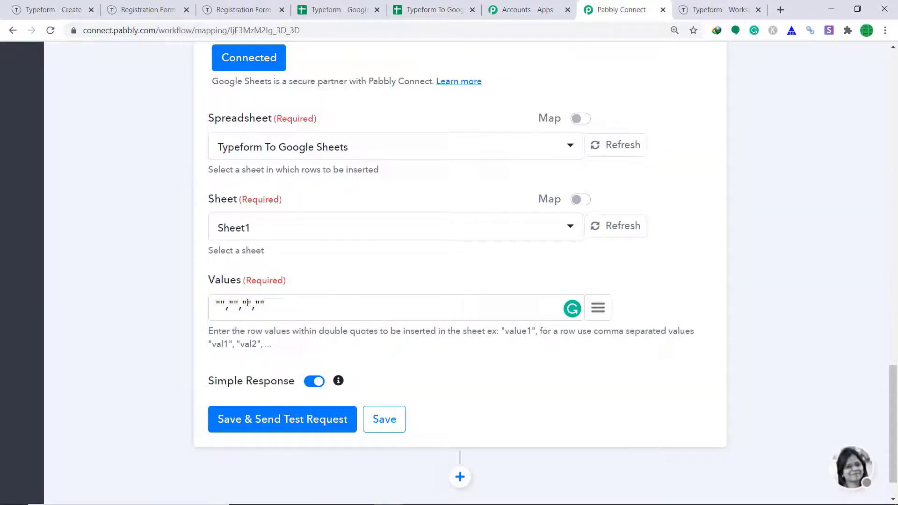
pyautogui.click(293, 314)
# Step: Map the respondent's first-name and last-name answers into the first two Values slots
pyautogui.scroll(3, 403, 243)
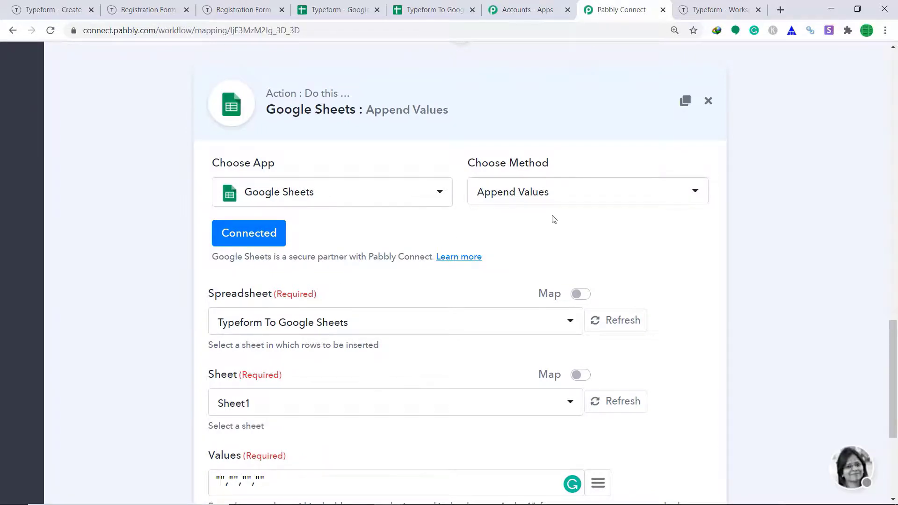
pyautogui.scroll(-4, 399, 327)
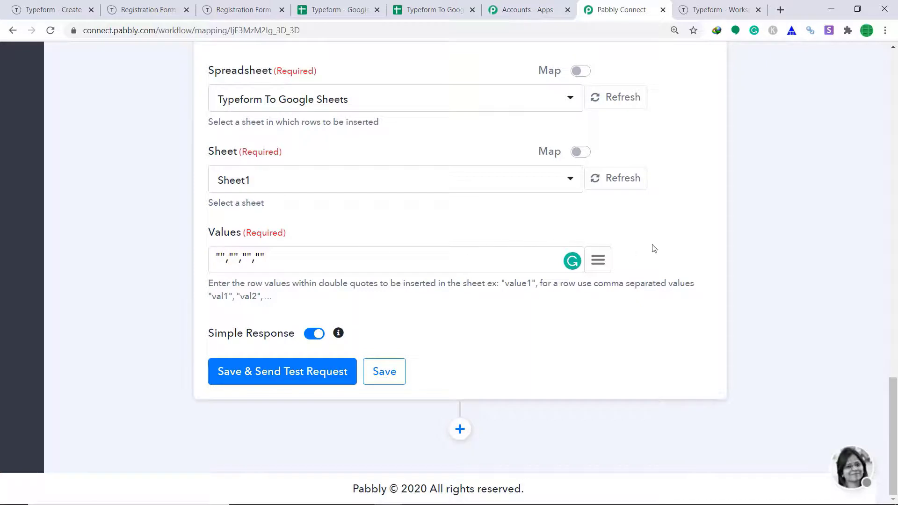
pyautogui.click(598, 260)
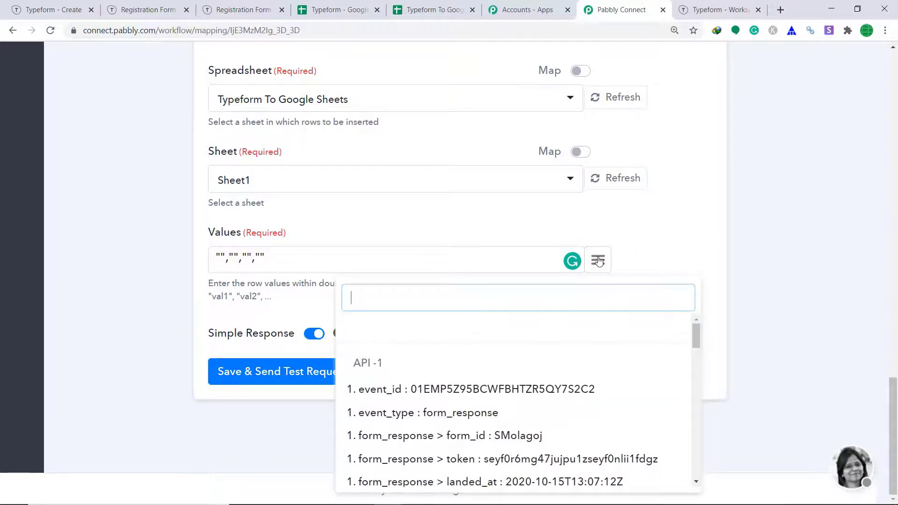
pyautogui.write('albert')
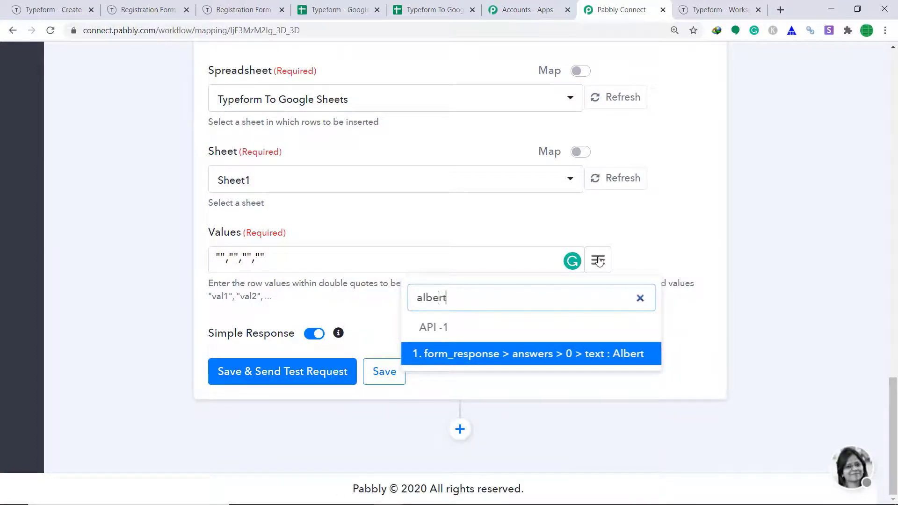
pyautogui.click(581, 356)
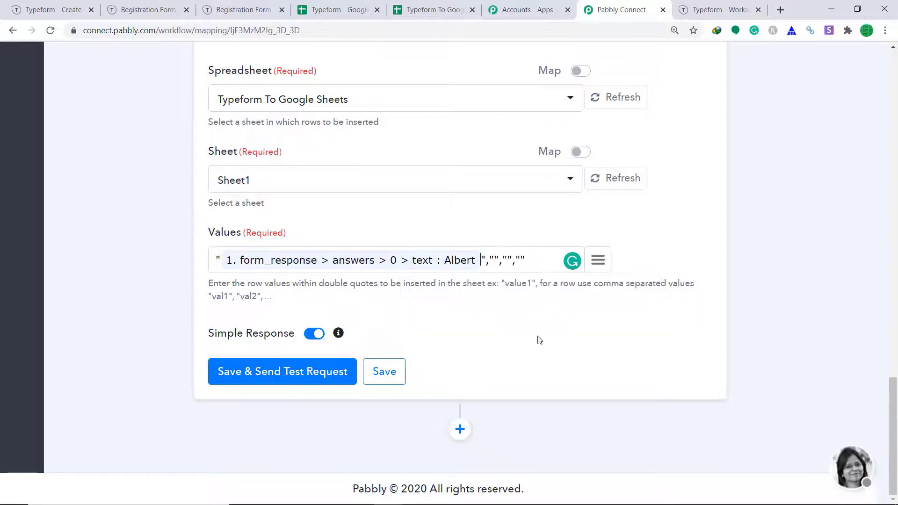
pyautogui.click(598, 260)
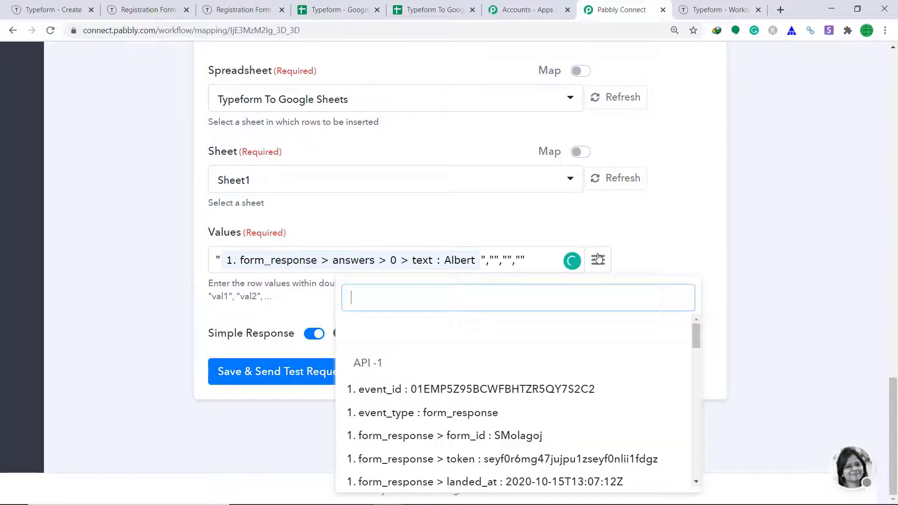
pyautogui.write('spa')
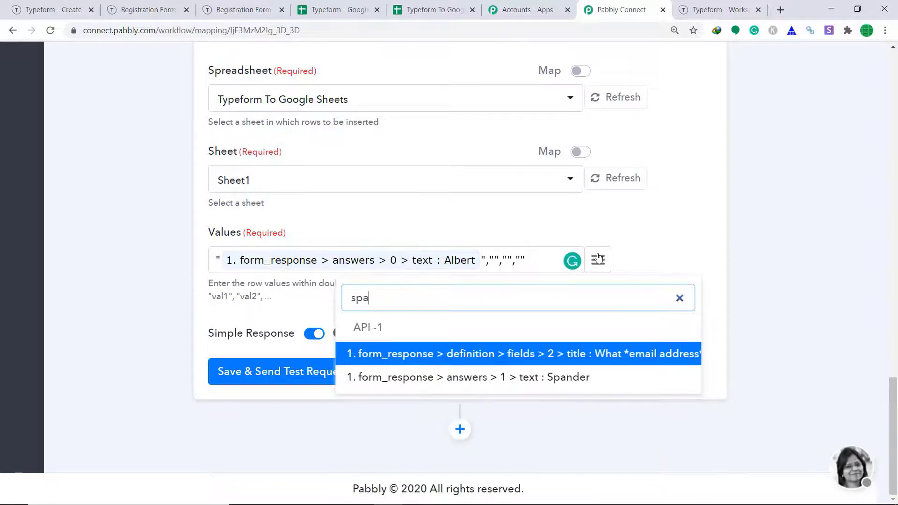
pyautogui.click(588, 375)
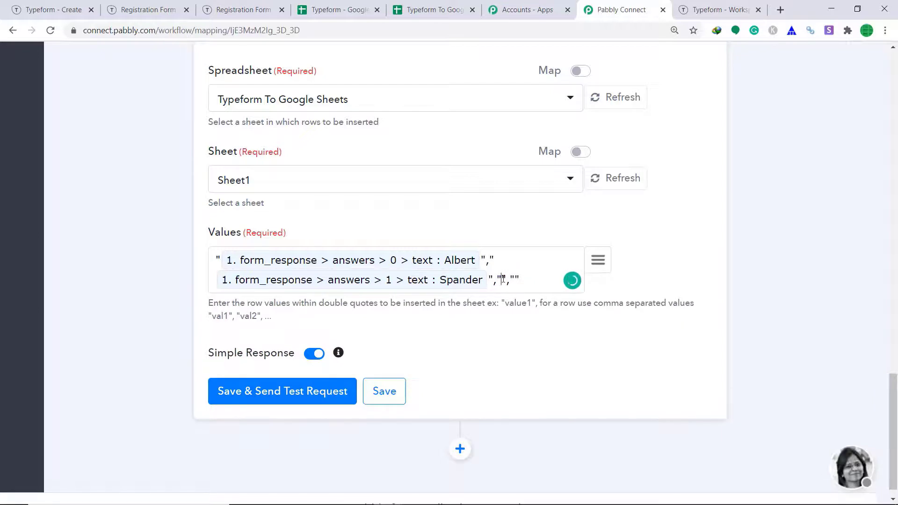
# Step: Map the email and country (Burma) answers into the last two Values slots
pyautogui.click(598, 260)
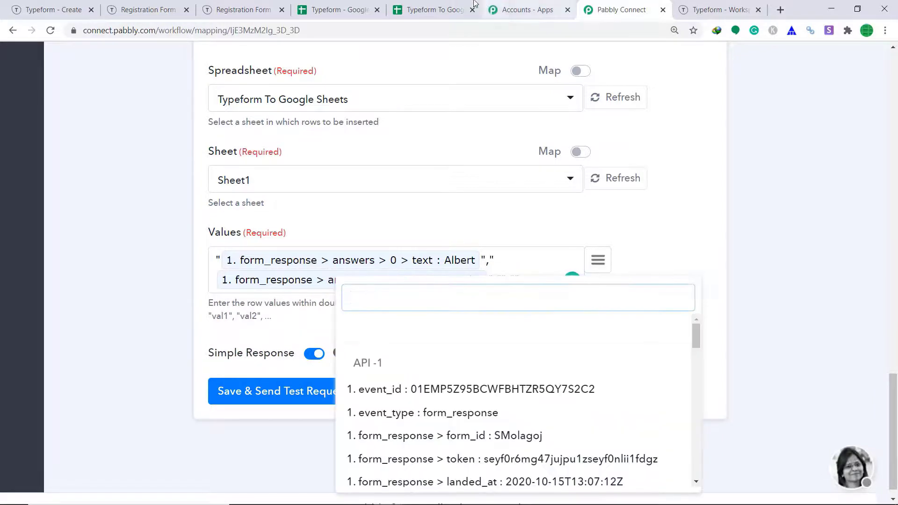
pyautogui.click(423, 11)
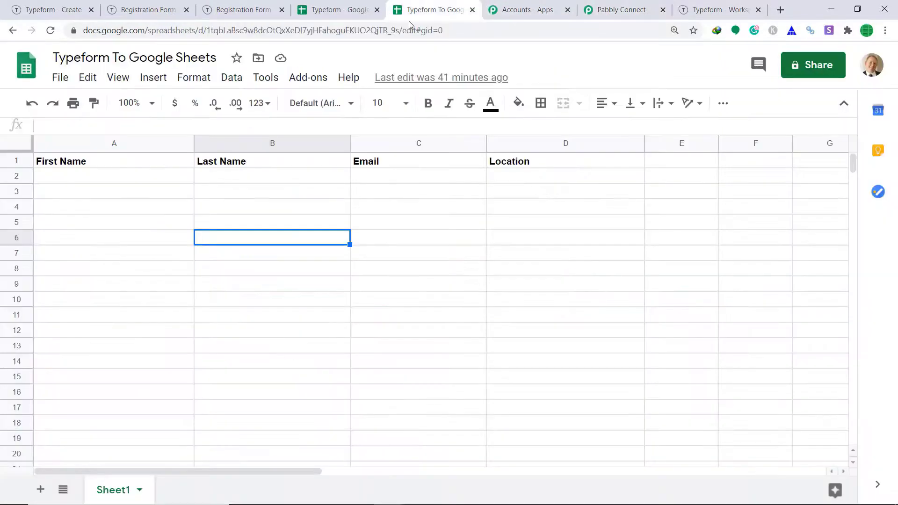
pyautogui.click(628, 5)
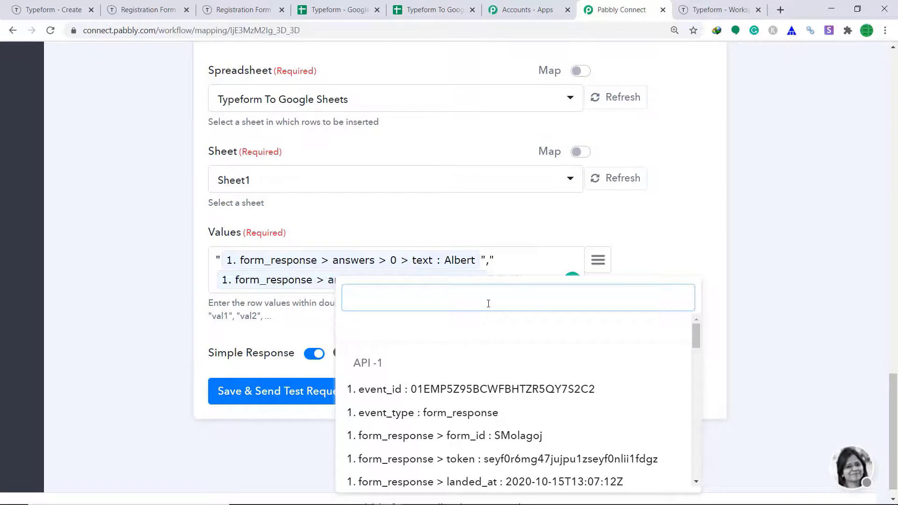
pyautogui.write('em')
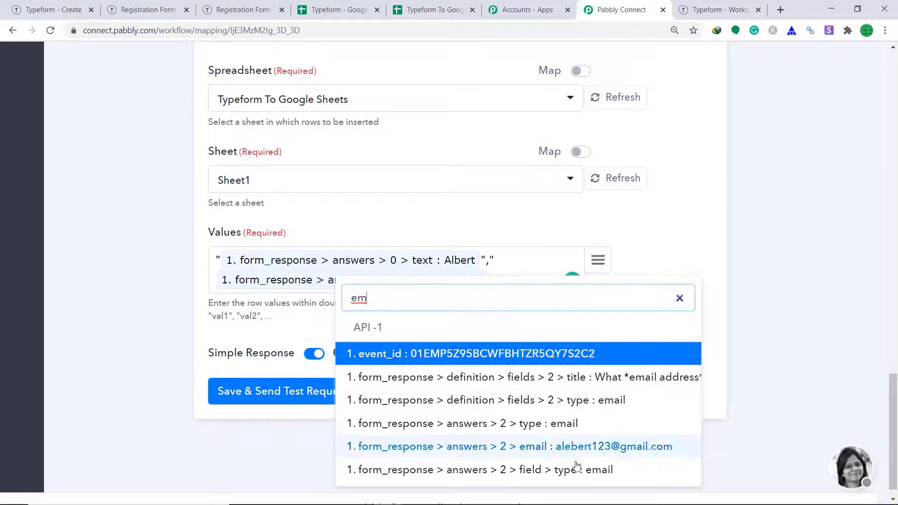
pyautogui.click(574, 446)
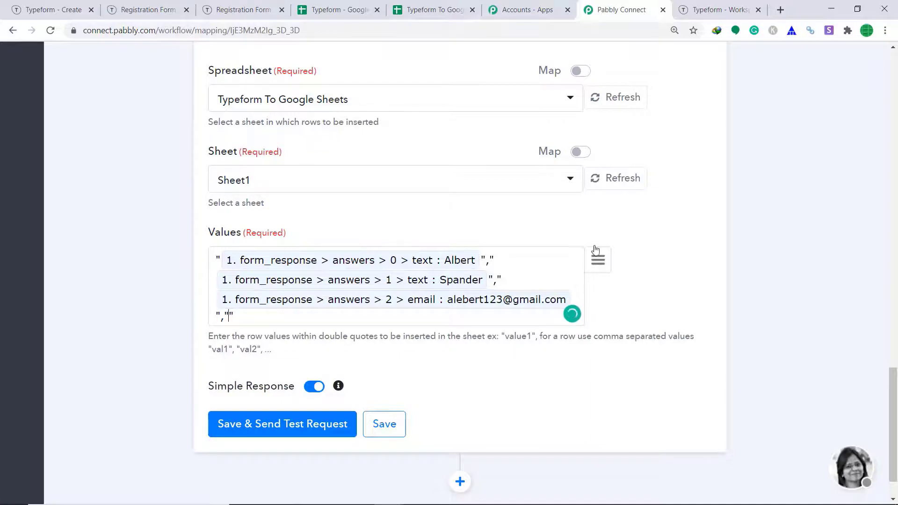
pyautogui.click(435, 9)
pyautogui.click(621, 9)
pyautogui.click(594, 262)
pyautogui.write('bur')
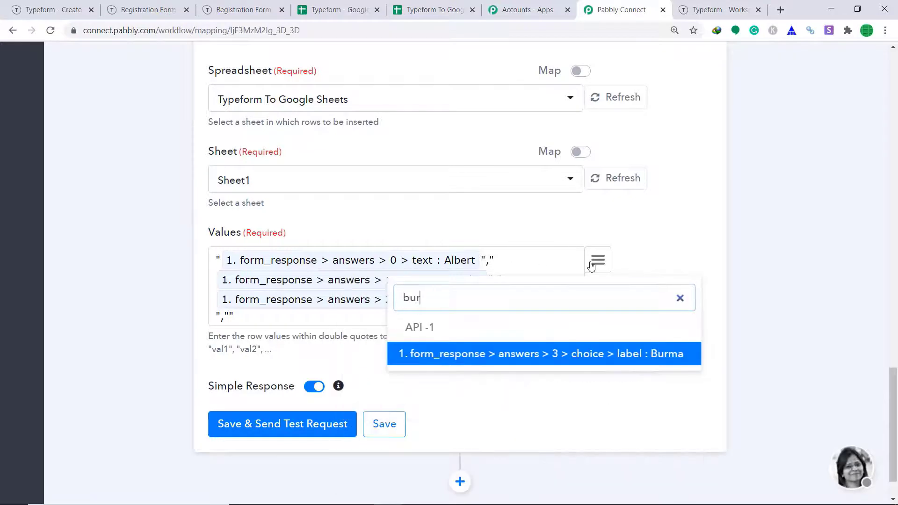
pyautogui.click(567, 352)
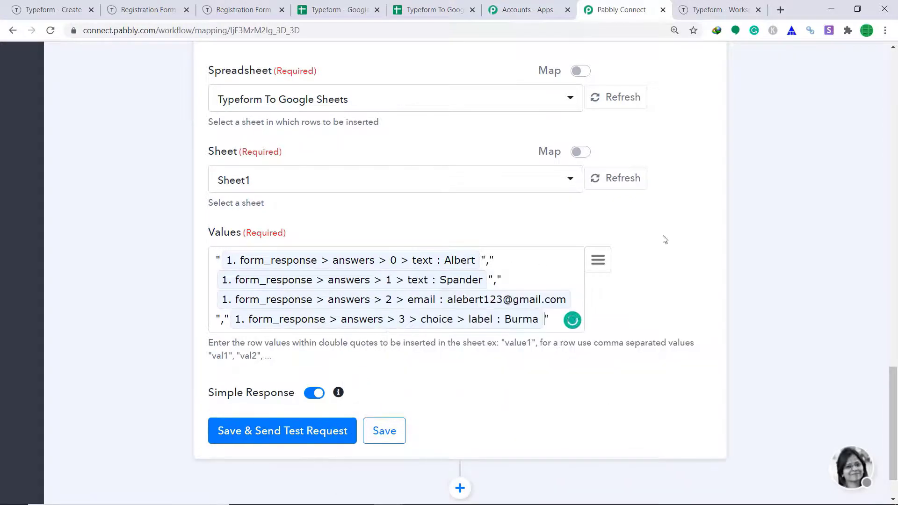
# Step: Save and send a test request, confirming 1 row and 4 cells appended to Sheet1!A2:D2
pyautogui.click(314, 435)
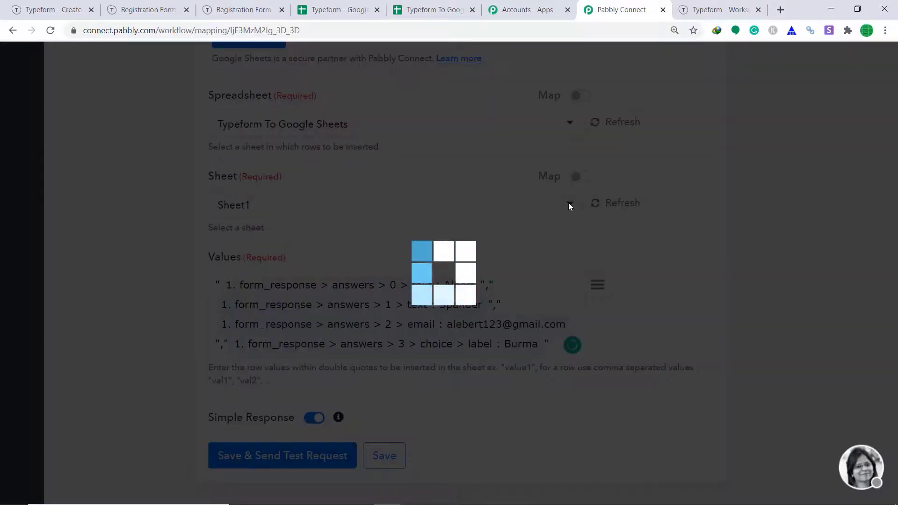
pyautogui.scroll(-5, 561, 206)
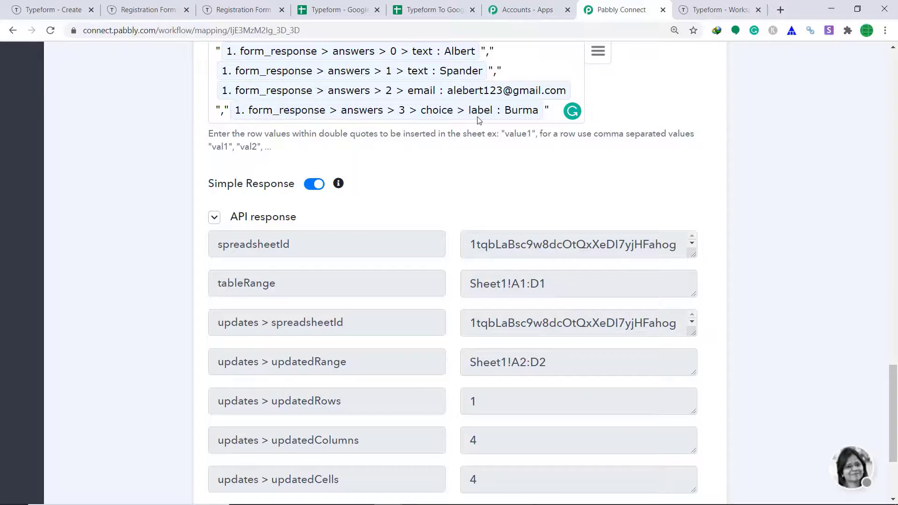
# Step: View row 2 of 'Typeform To Google Sheets' filled with the test submission's name, email and Burma
pyautogui.click(433, 10)
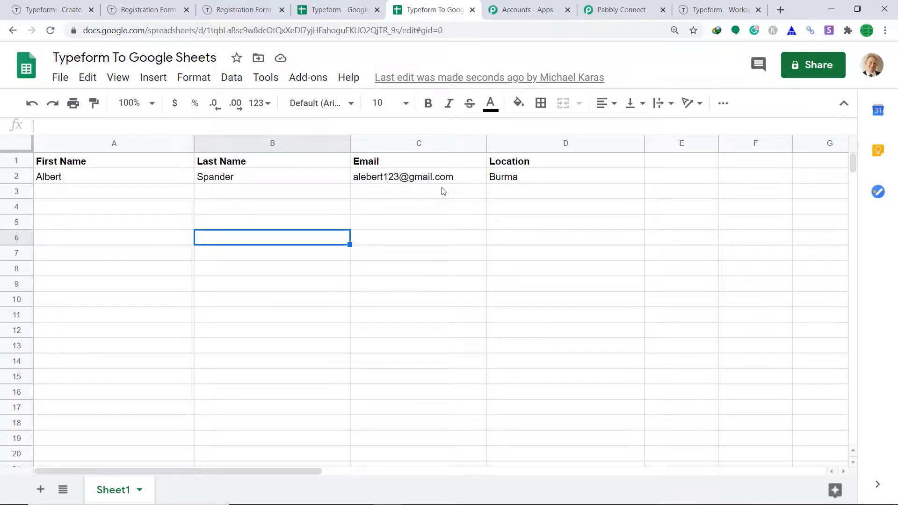
# Step: Collapse the TypeForm trigger and Append Values cards so only their headers show
pyautogui.click(622, 10)
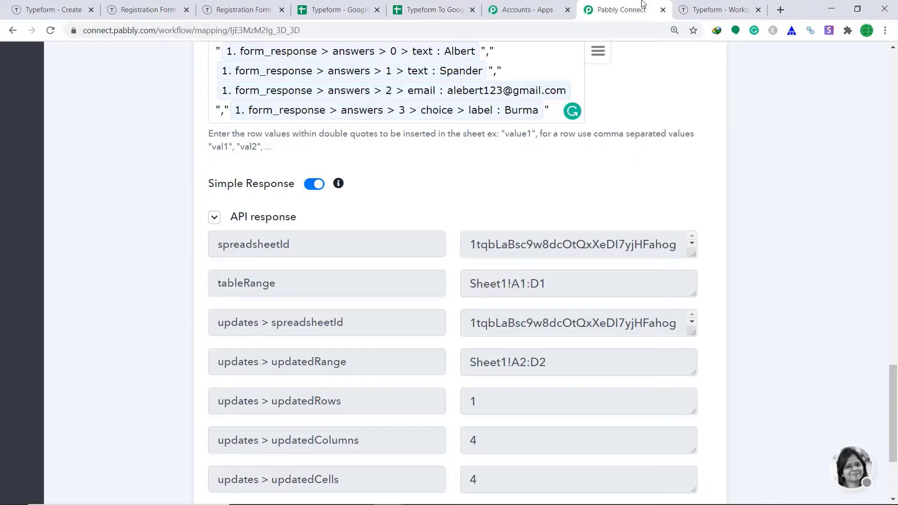
pyautogui.click(896, 274)
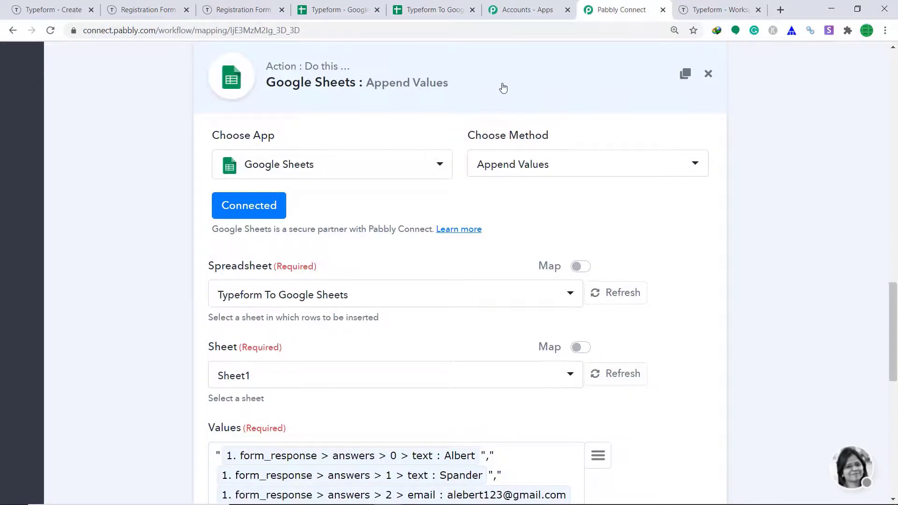
pyautogui.scroll(15, 502, 92)
pyautogui.moveTo(897, 217); pyautogui.dragTo(896, 103)
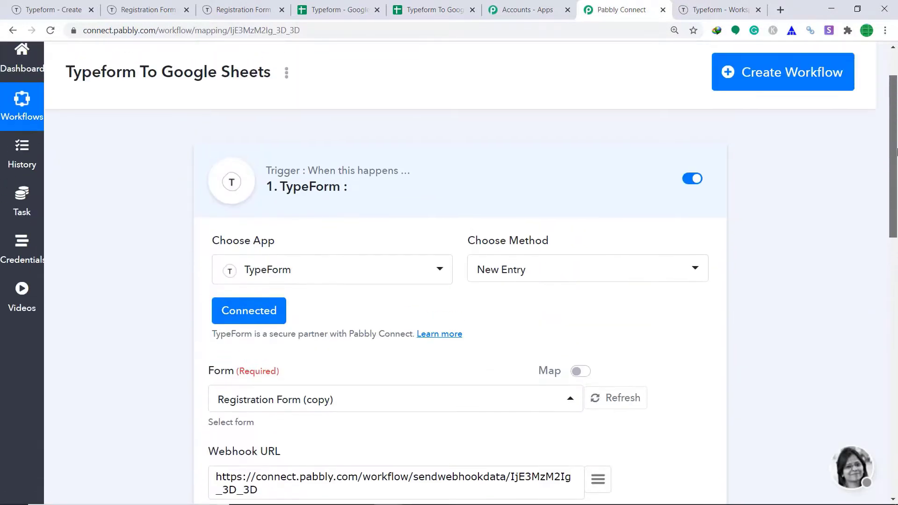
pyautogui.click(477, 188)
pyautogui.moveTo(889, 185); pyautogui.dragTo(889, 216)
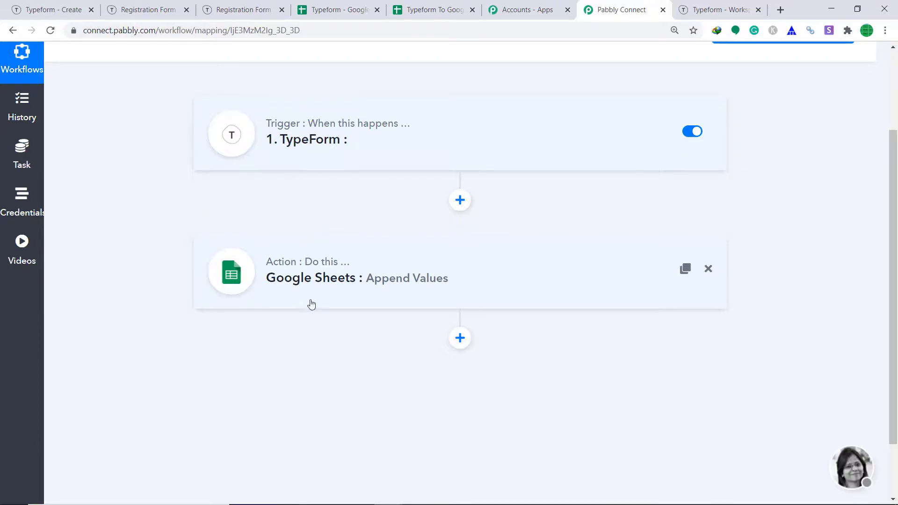
# Step: Open the published registration form and enter a respondent's first name, last name and email
pyautogui.click(89, 4)
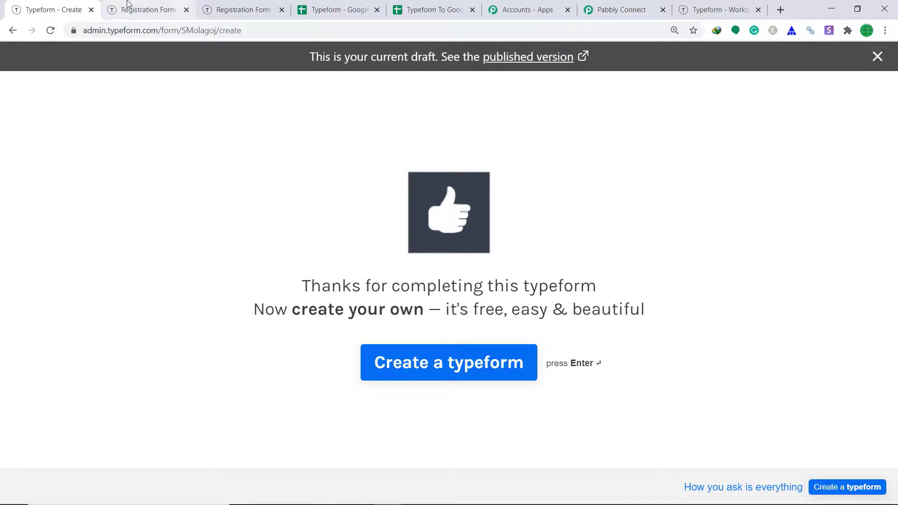
pyautogui.click(516, 57)
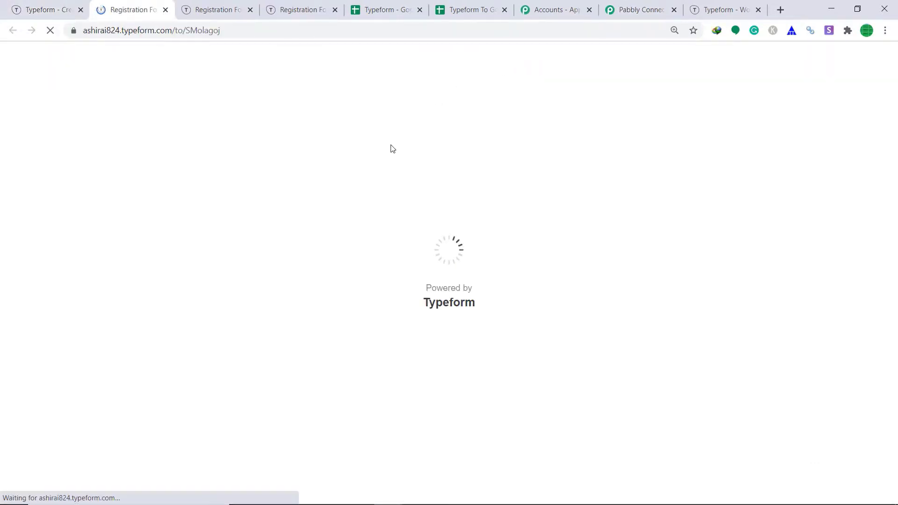
pyautogui.click(450, 333)
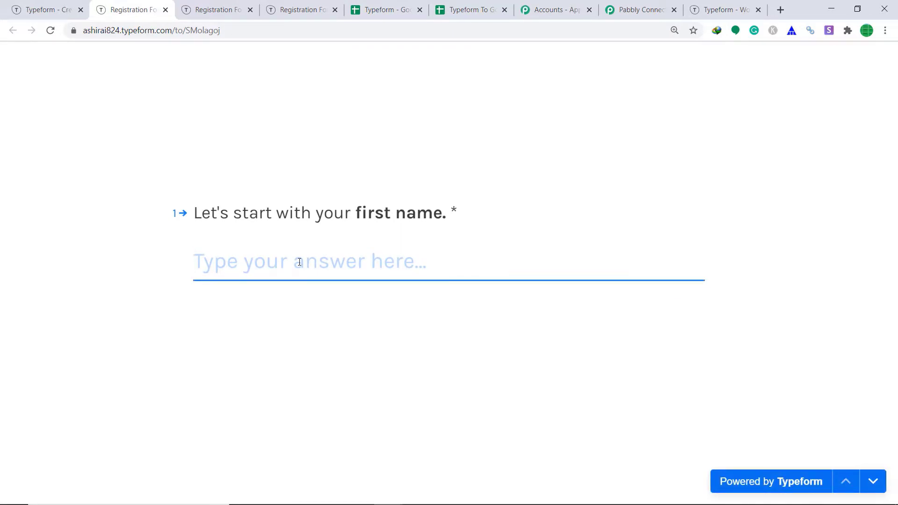
pyautogui.write('Arnold')
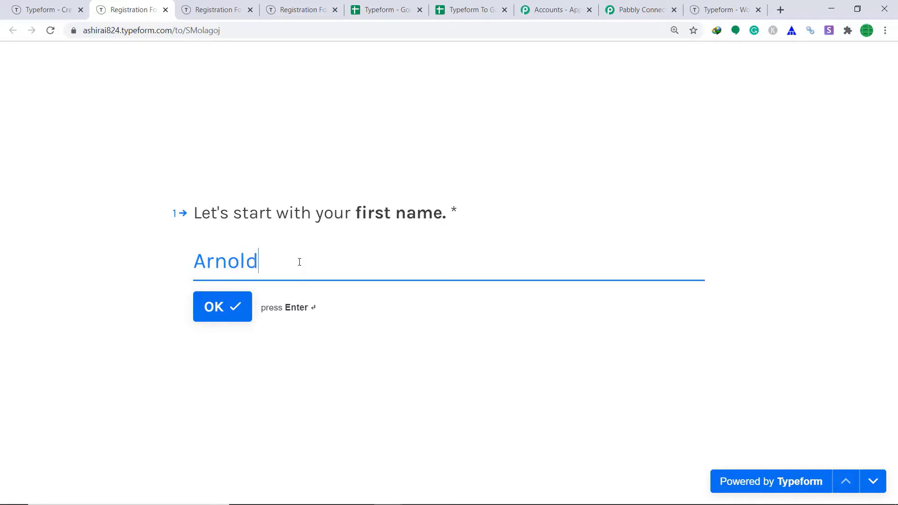
pyautogui.click(237, 313)
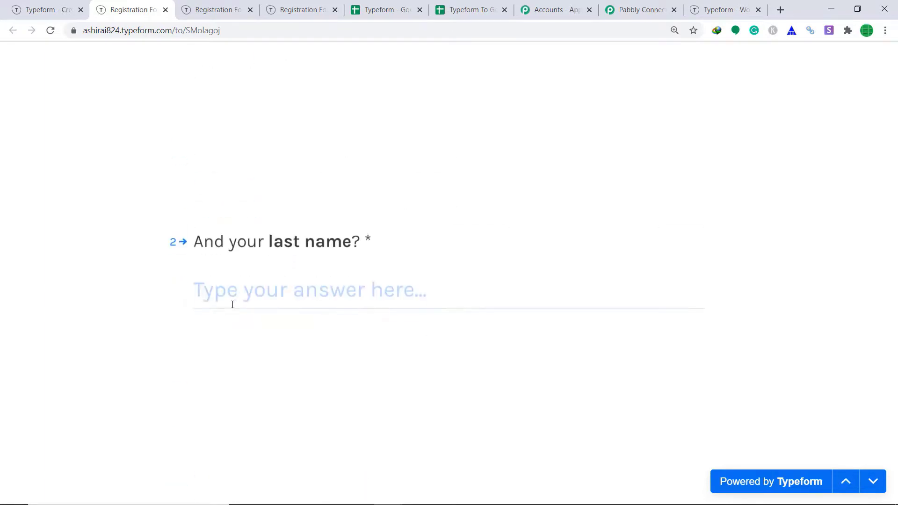
pyautogui.write('Cameroon')
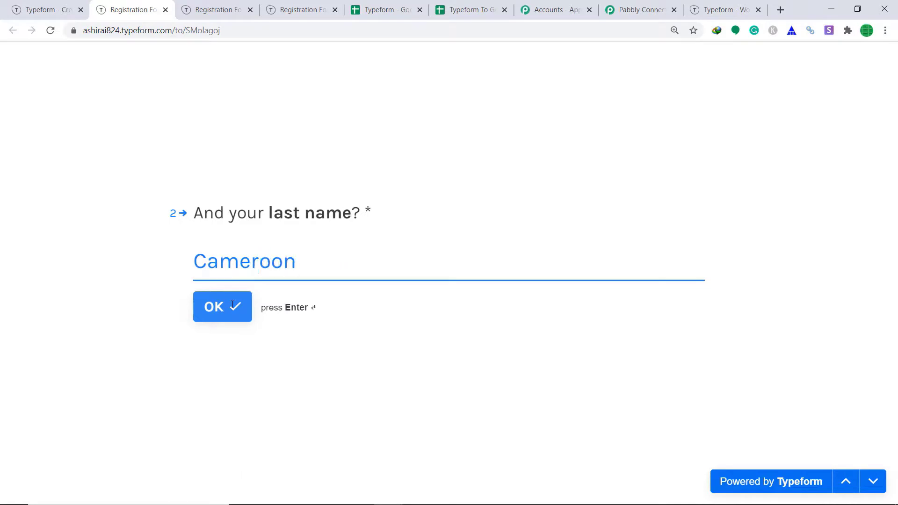
pyautogui.click(233, 305)
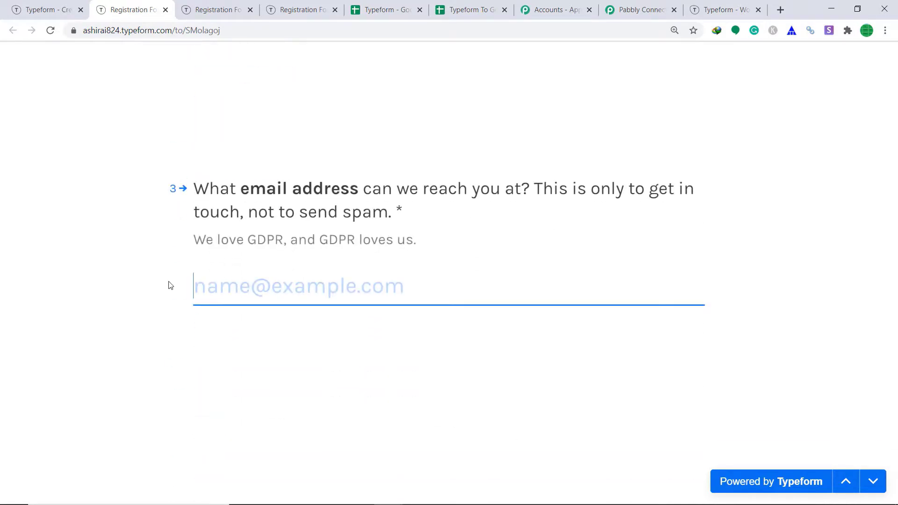
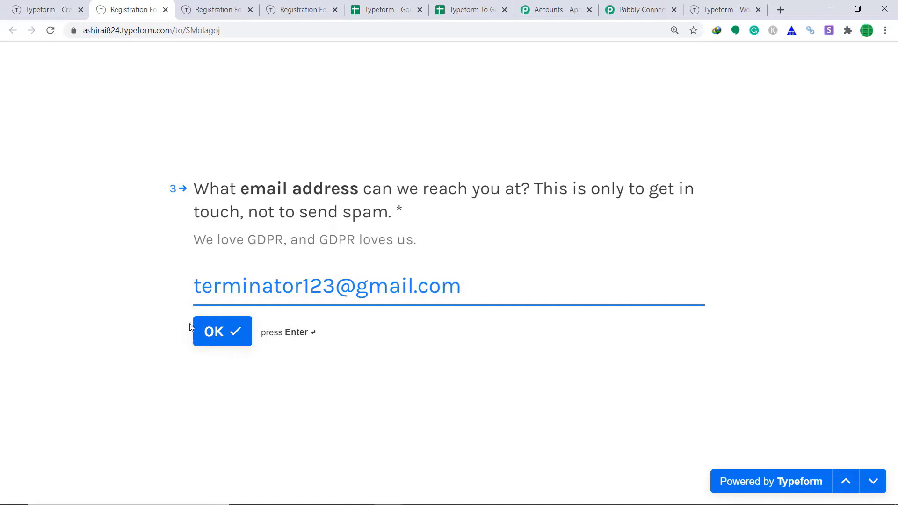
pyautogui.click(223, 333)
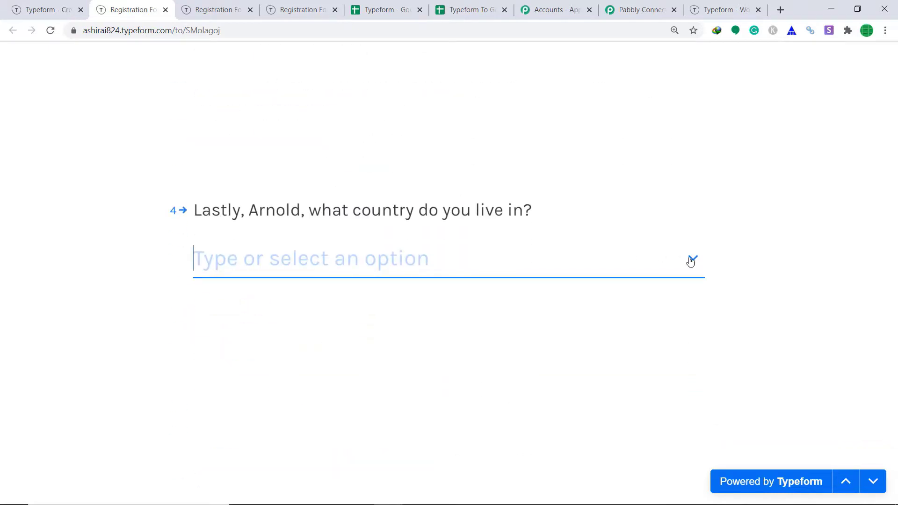
# Step: Choose Finland as the country, submit the form, and check the new row 3 in the sheet
pyautogui.click(691, 259)
pyautogui.scroll(-15, 456, 366)
pyautogui.scroll(-20, 454, 367)
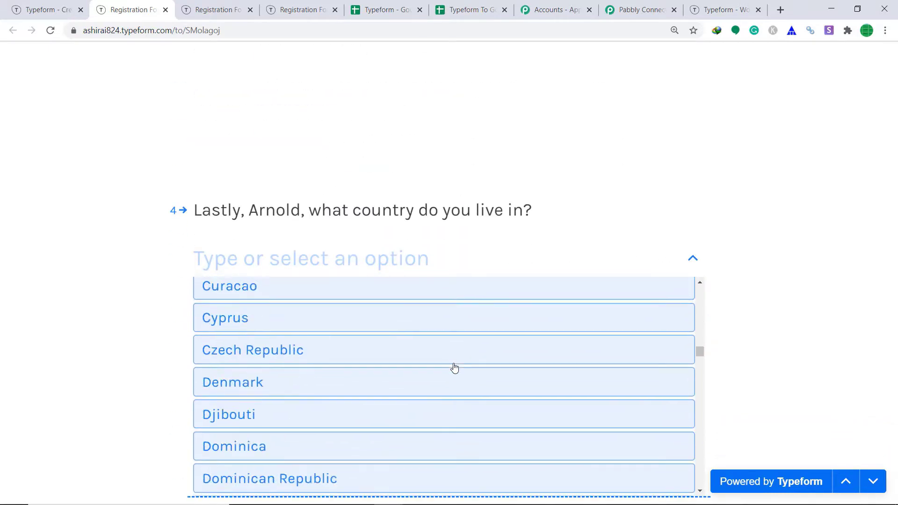
pyautogui.click(236, 386)
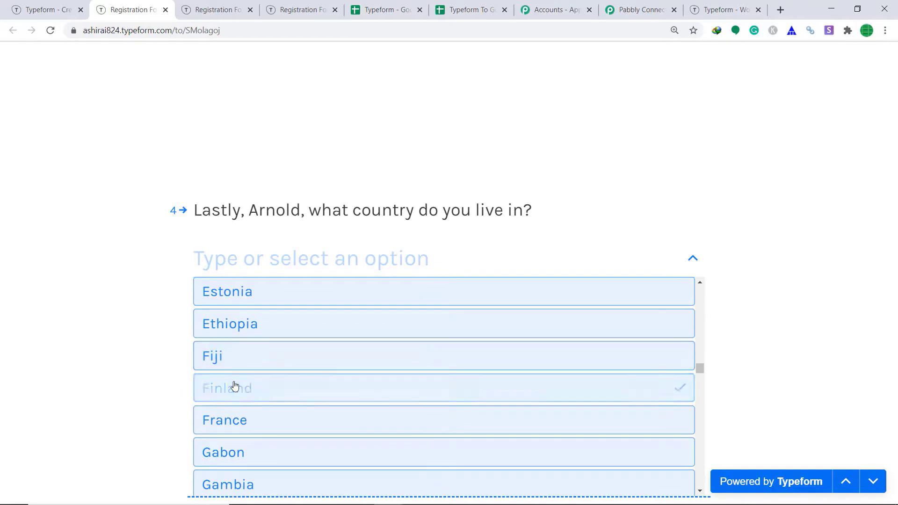
pyautogui.click(243, 307)
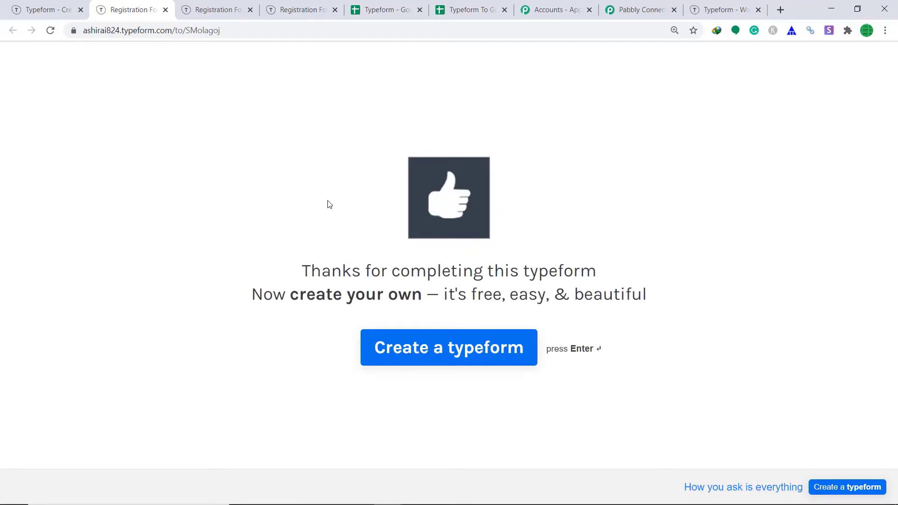
pyautogui.click(482, 10)
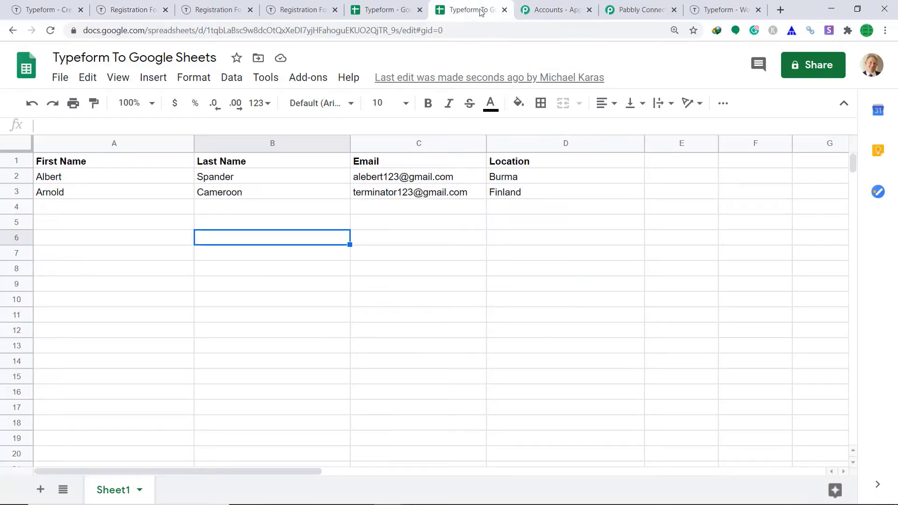